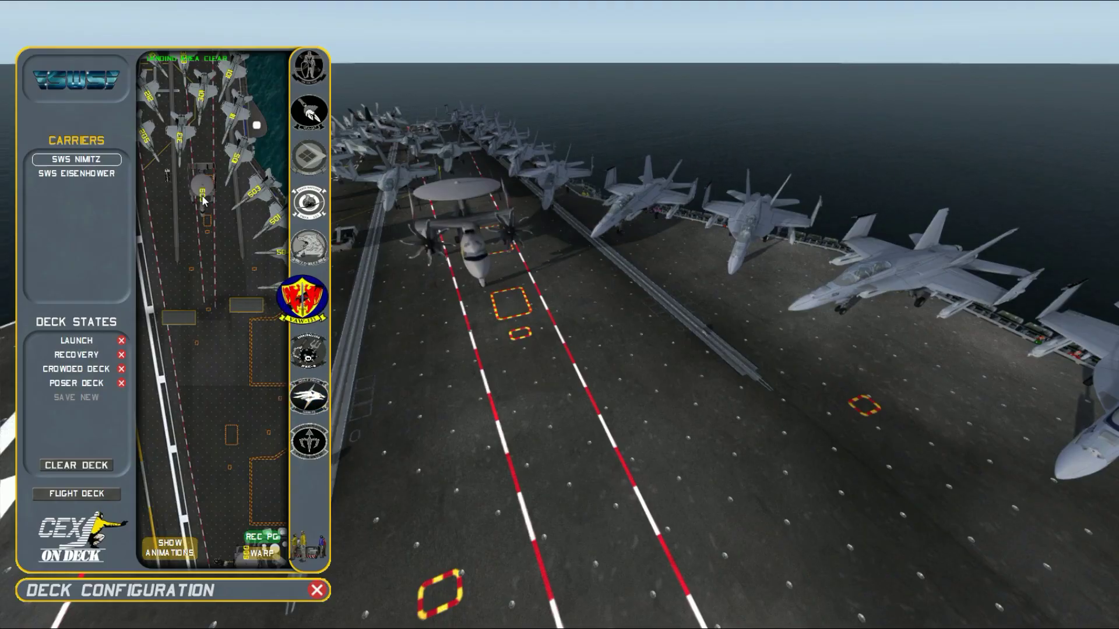
Step: Place a deck crew group at the nose of the E-2 on the Nimitz flight deck, plus a tow tractor beside them
left_click(309, 546)
left_click(303, 165)
scroll(200, 226, "up", 3)
left_click(193, 226)
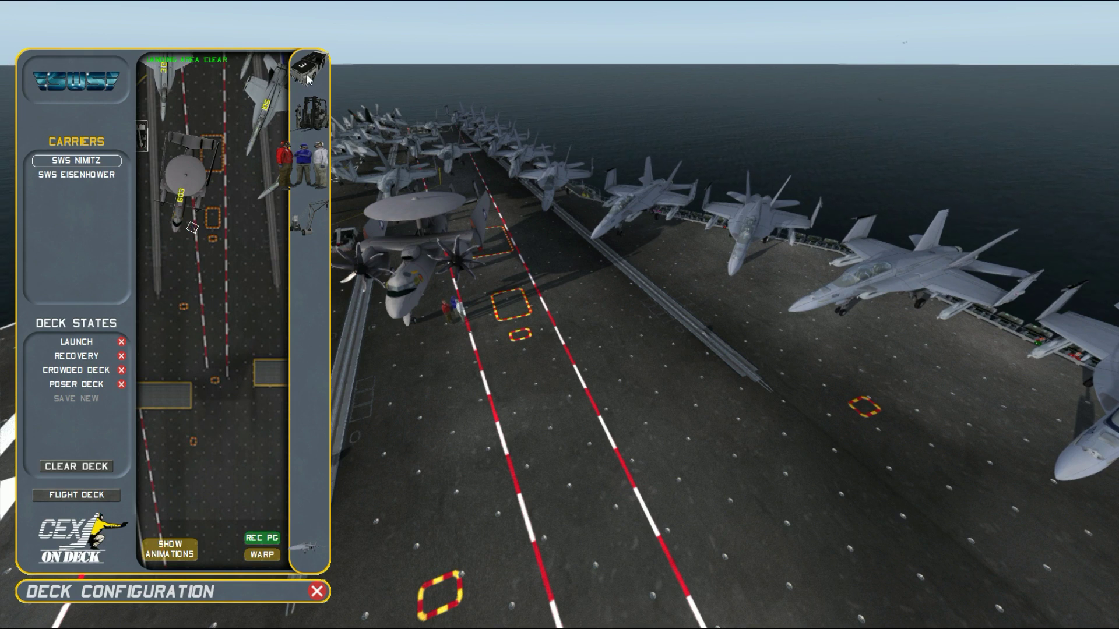
left_click(307, 77)
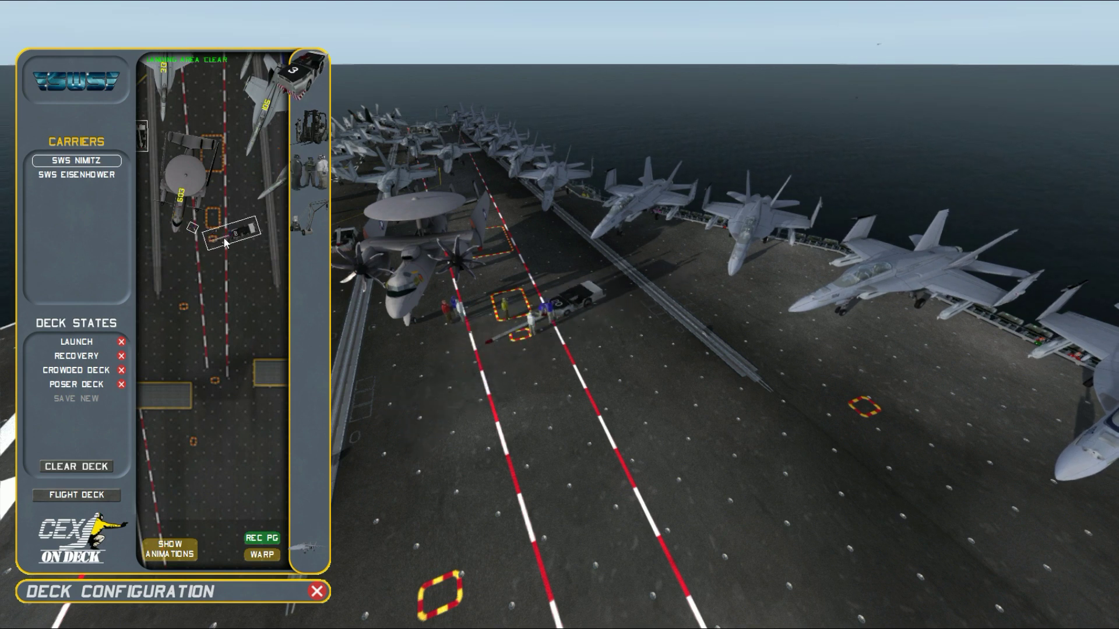
left_click_drag(196, 254, 174, 254)
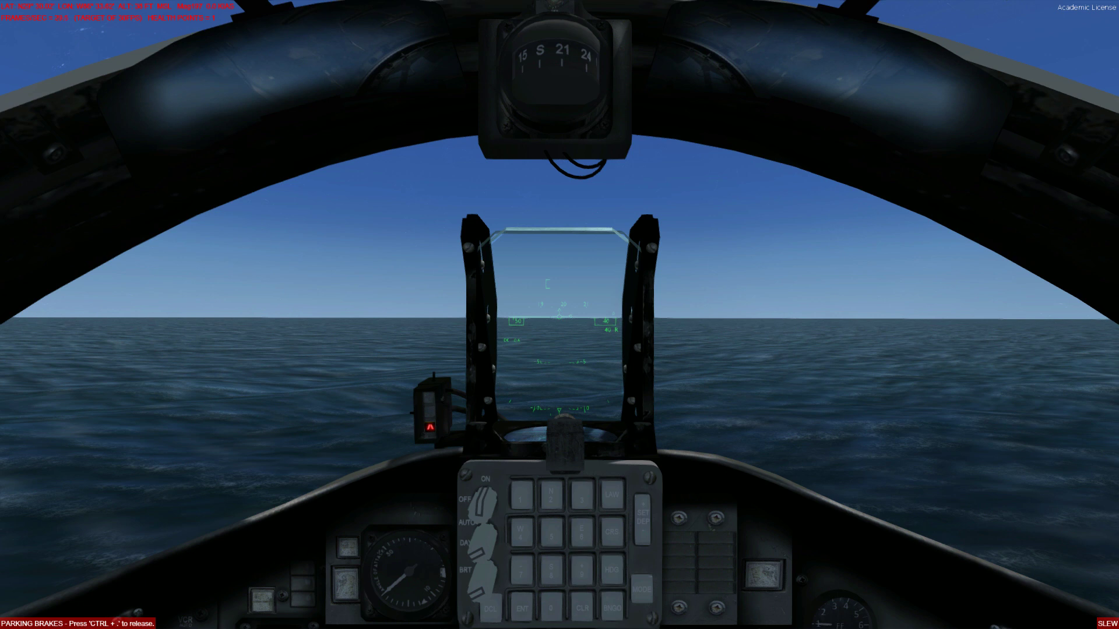
Step: Open the SWS Fleet add-on and select the SWS Vinson 2017 formation for placement
key("alt")
left_click(471, 8)
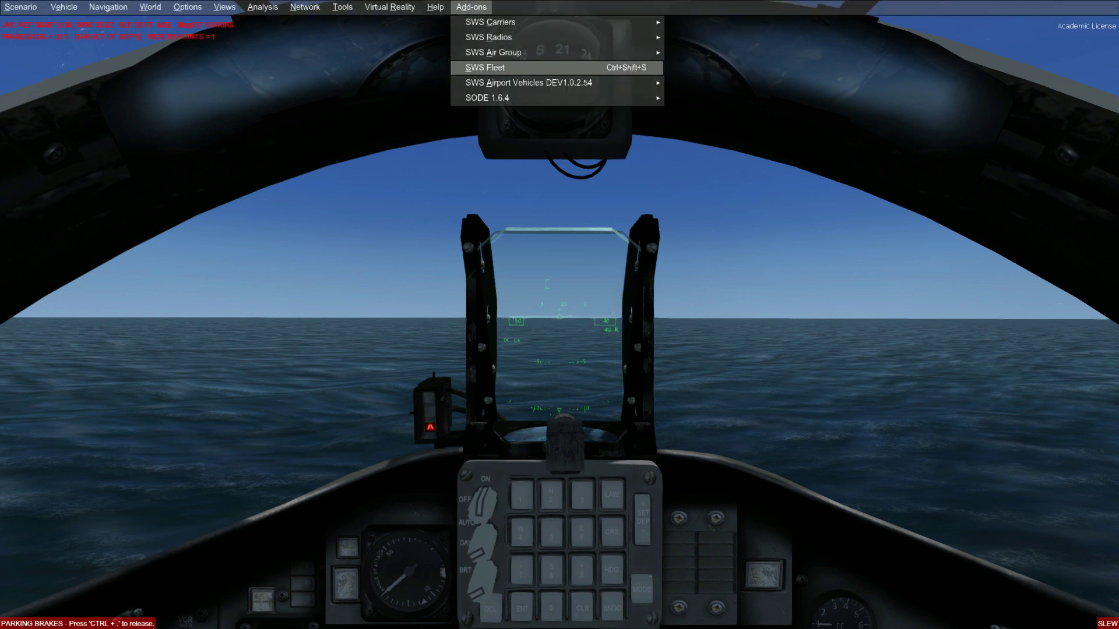
key("Return")
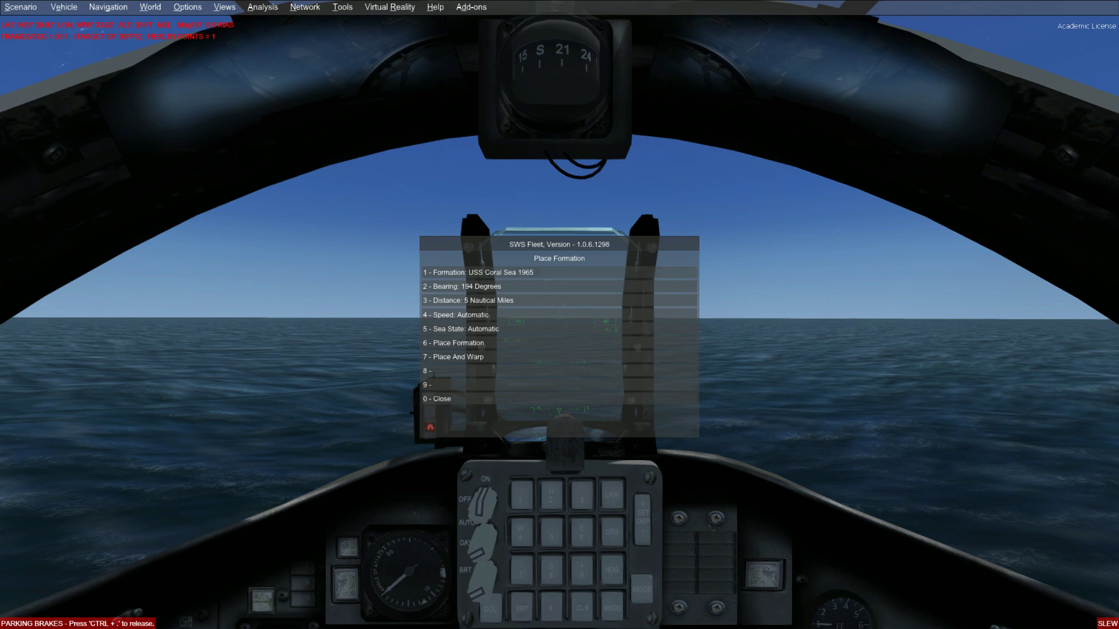
key("1")
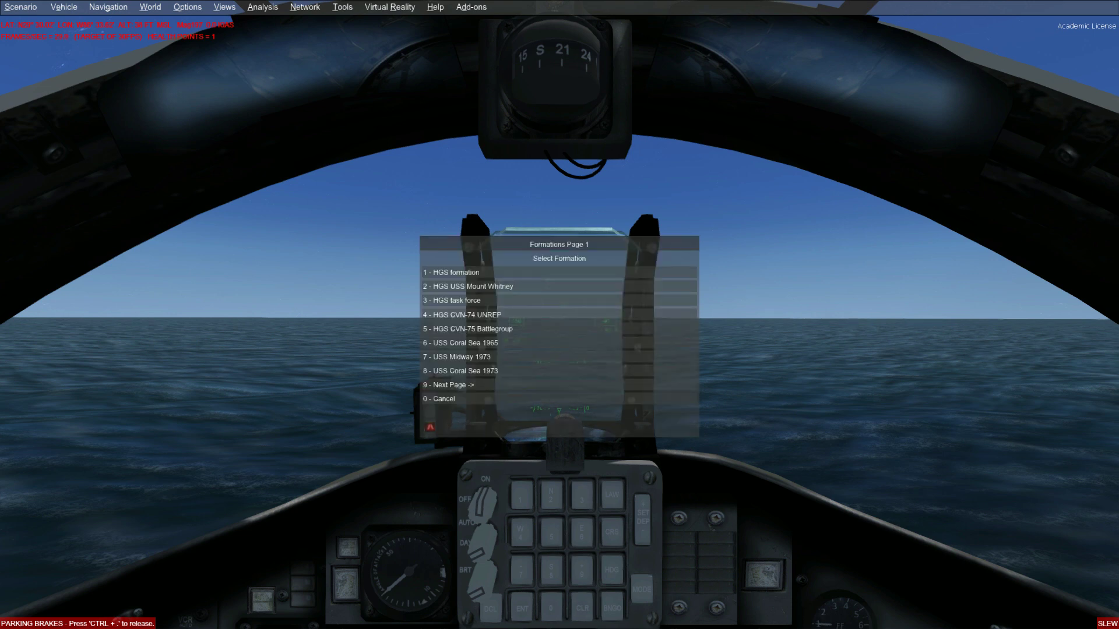
key("9")
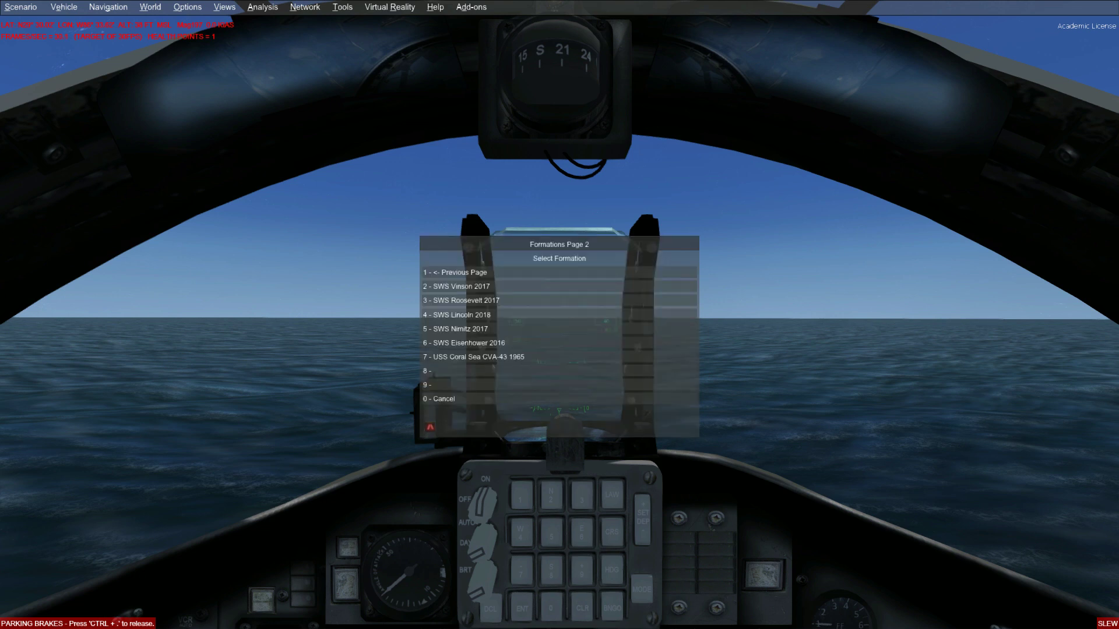
key("2")
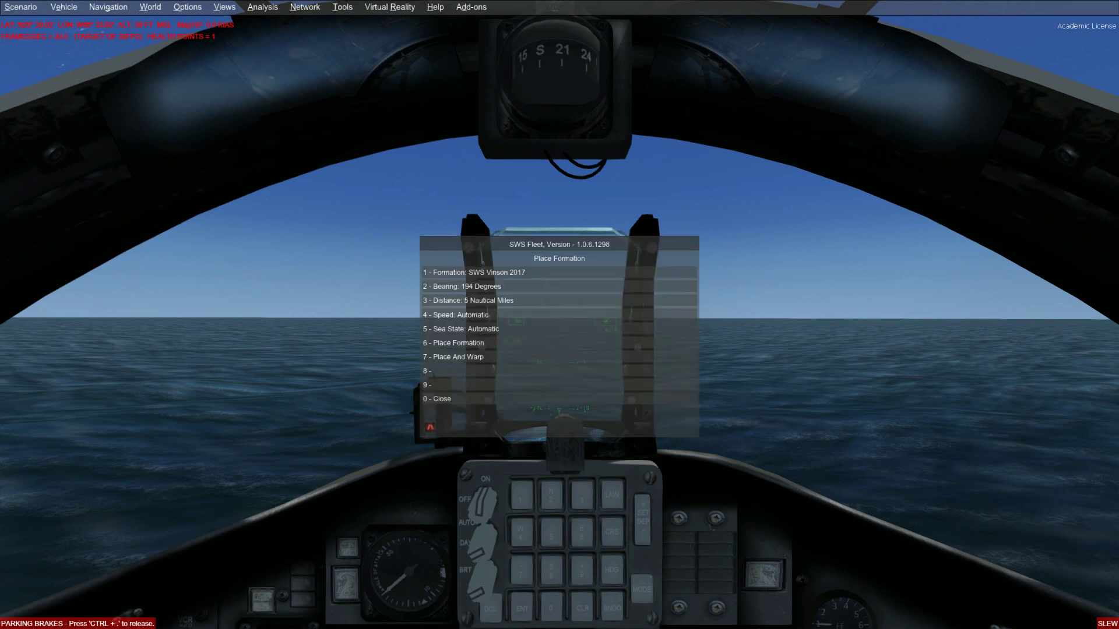
Step: Set the formation distance to 0 nautical miles, then place the formation and warp the aircraft to it
key("3")
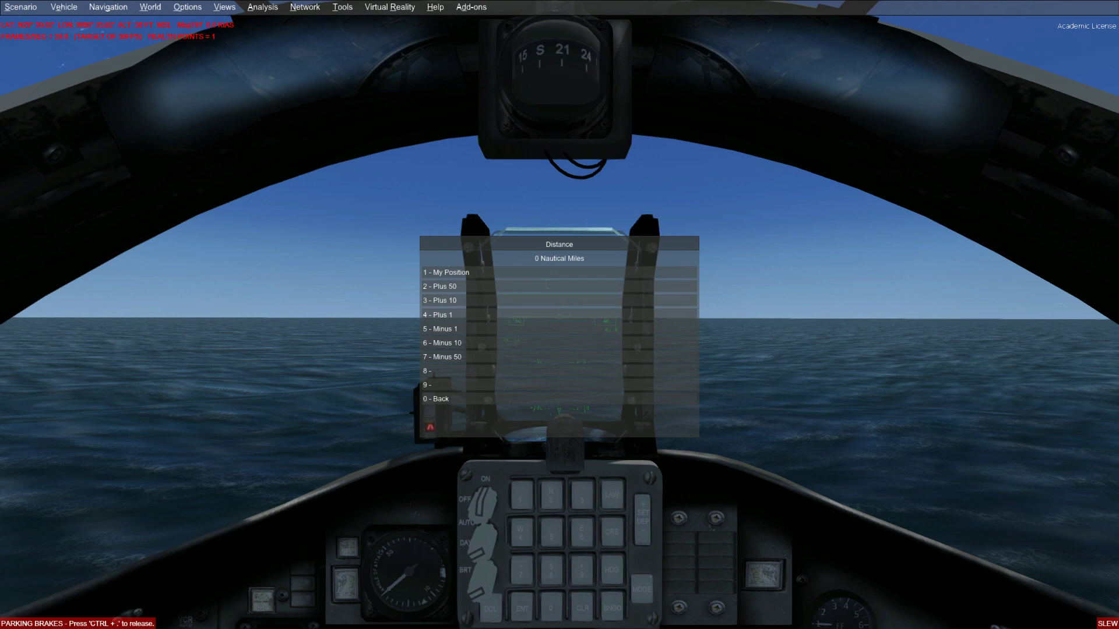
key("0")
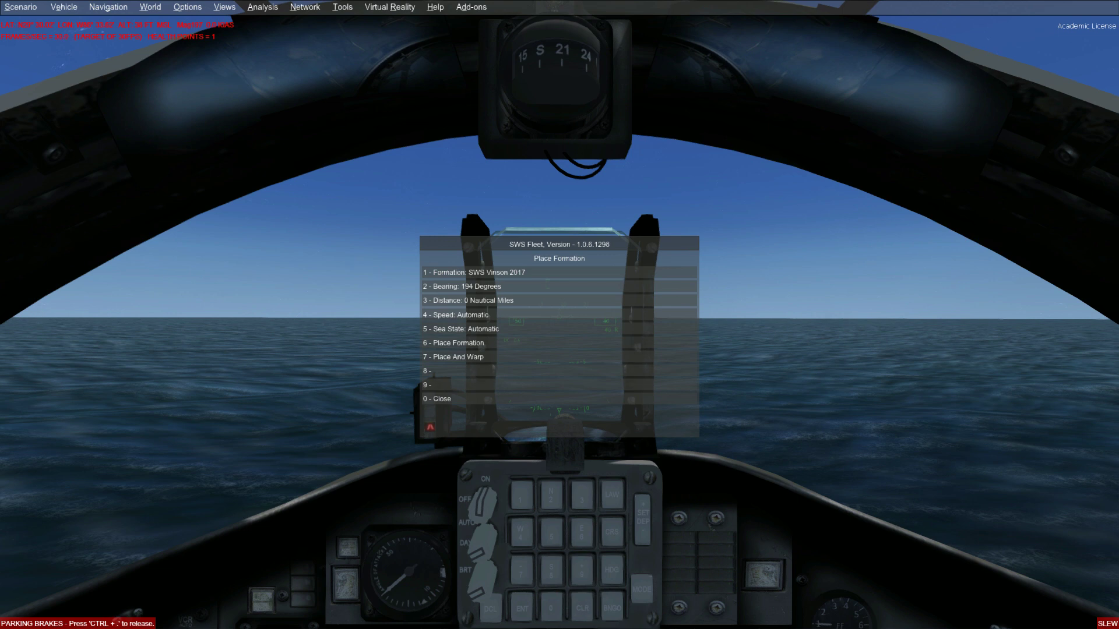
key("7")
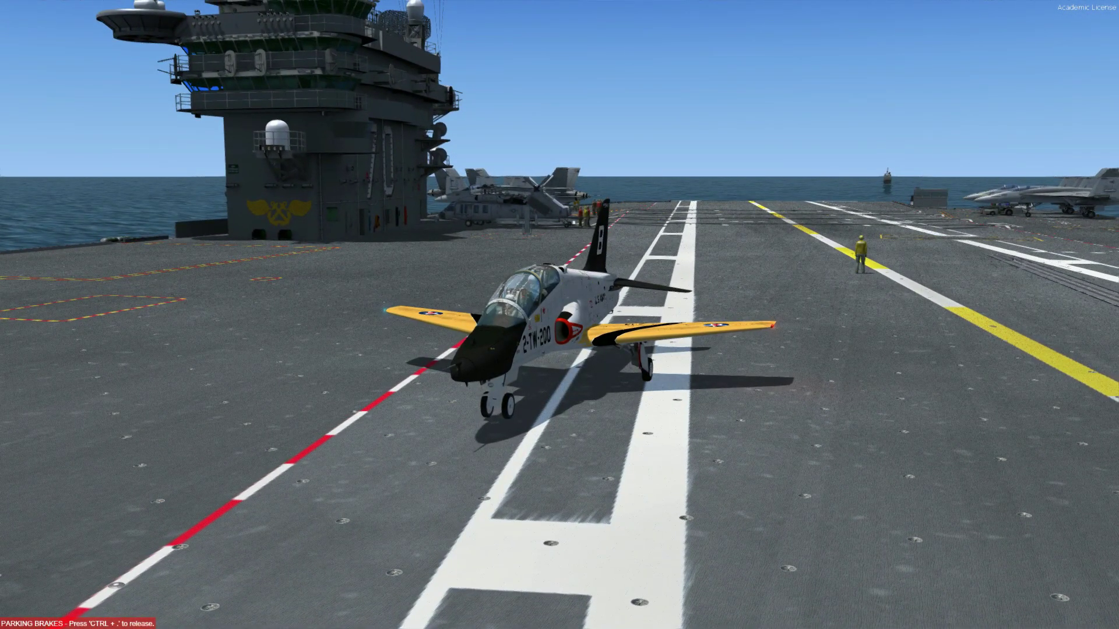
Step: Bring up the SWS Carriers deck configuration to view the Vinson's deck layout clear of the aircraft, and close it
key("alt")
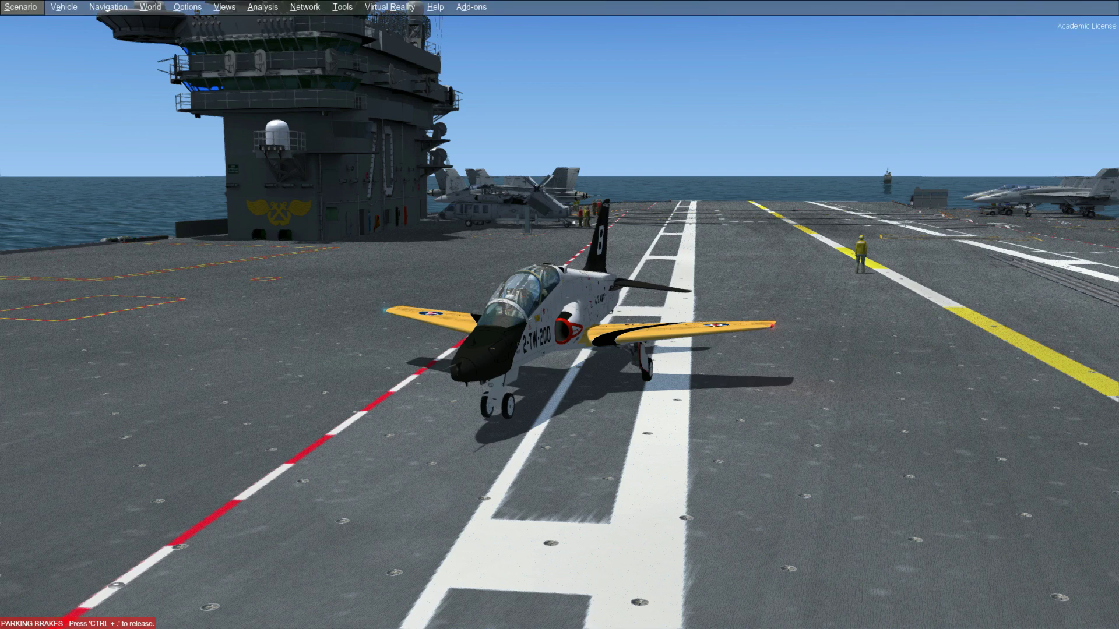
key("d")
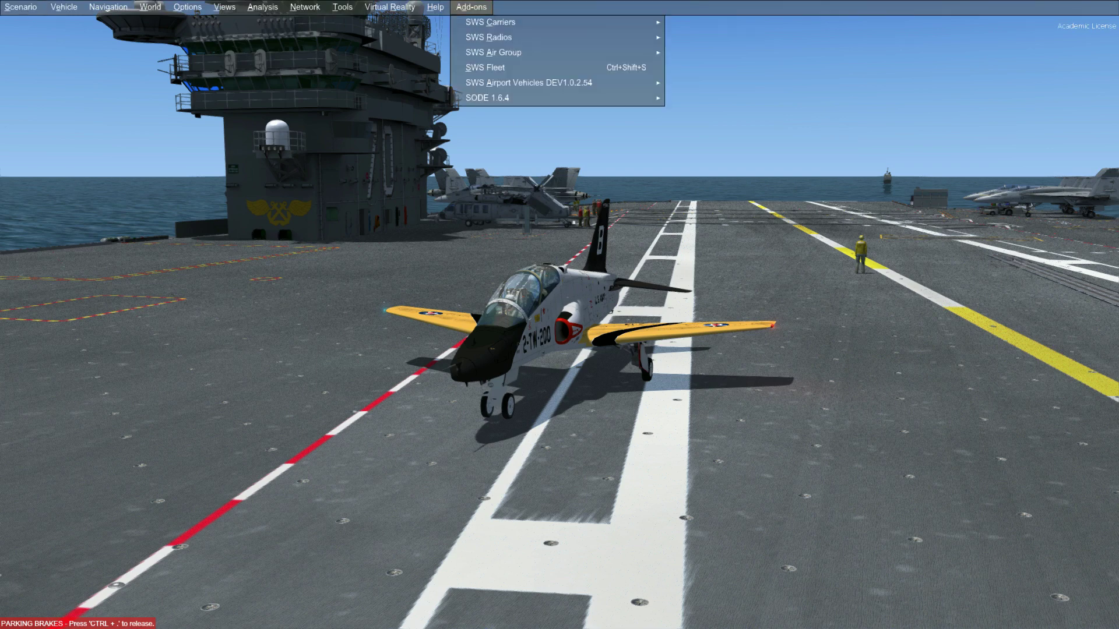
mouse_move(491, 22)
key("Right")
key("Down")
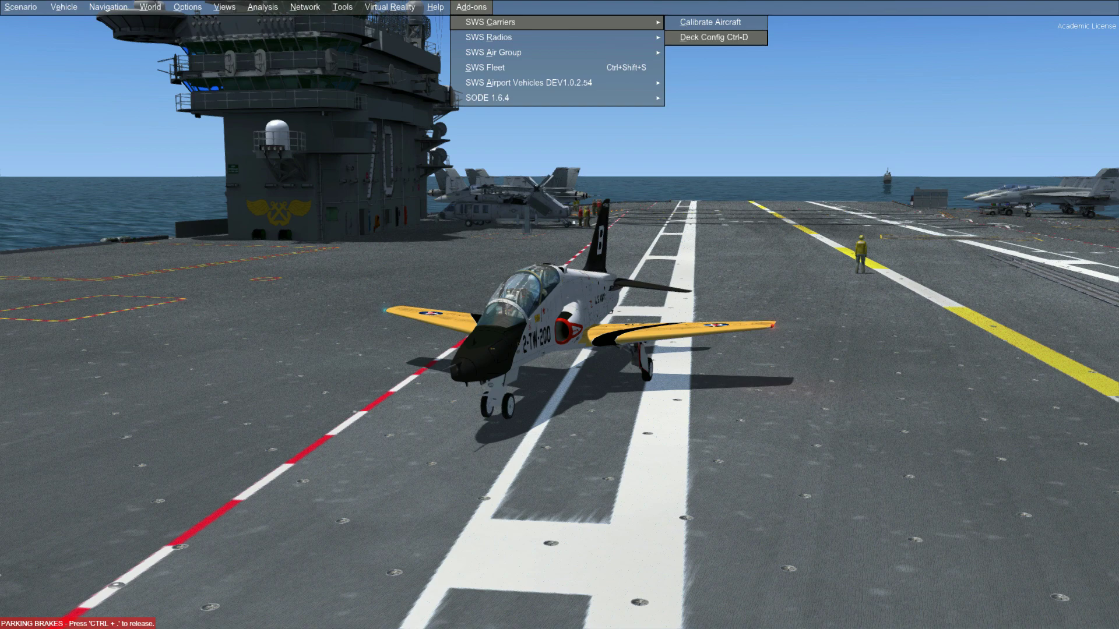
key("Return")
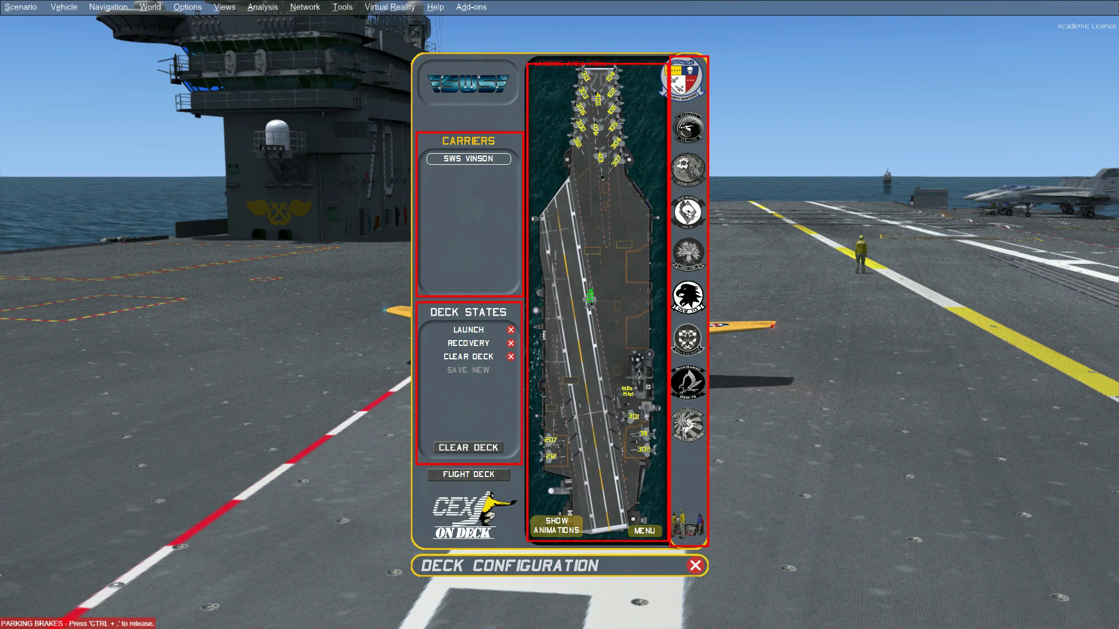
left_click_drag(524, 566, 219, 575)
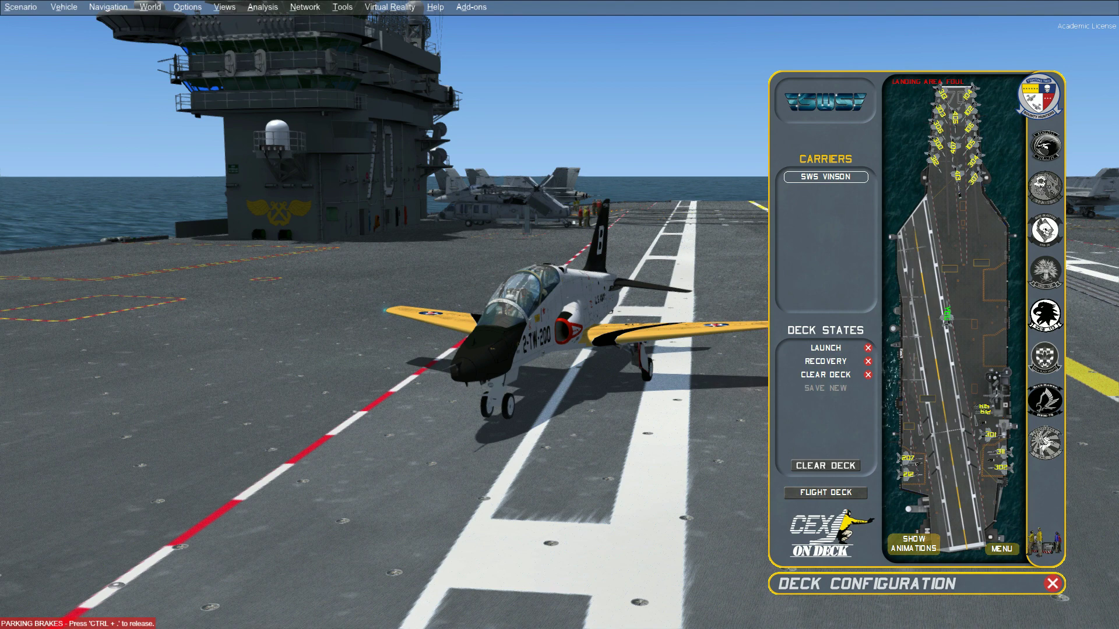
left_click(1052, 584)
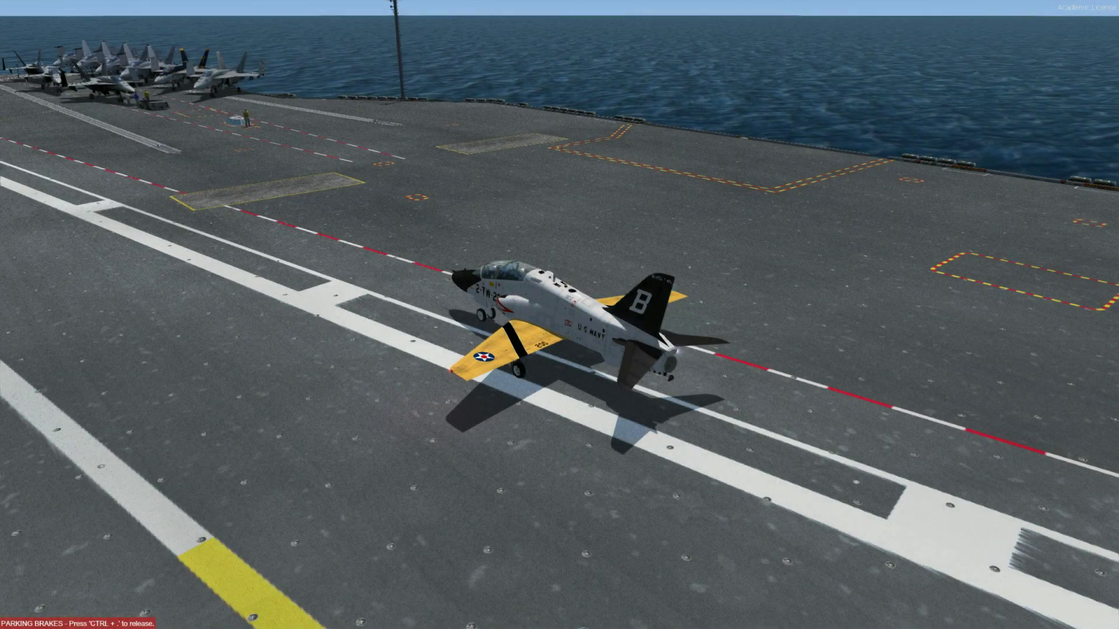
Step: Add a C-2 from the Providers squadron to the empty flight deck and park it at the starboard deck edge
key("shift+2")
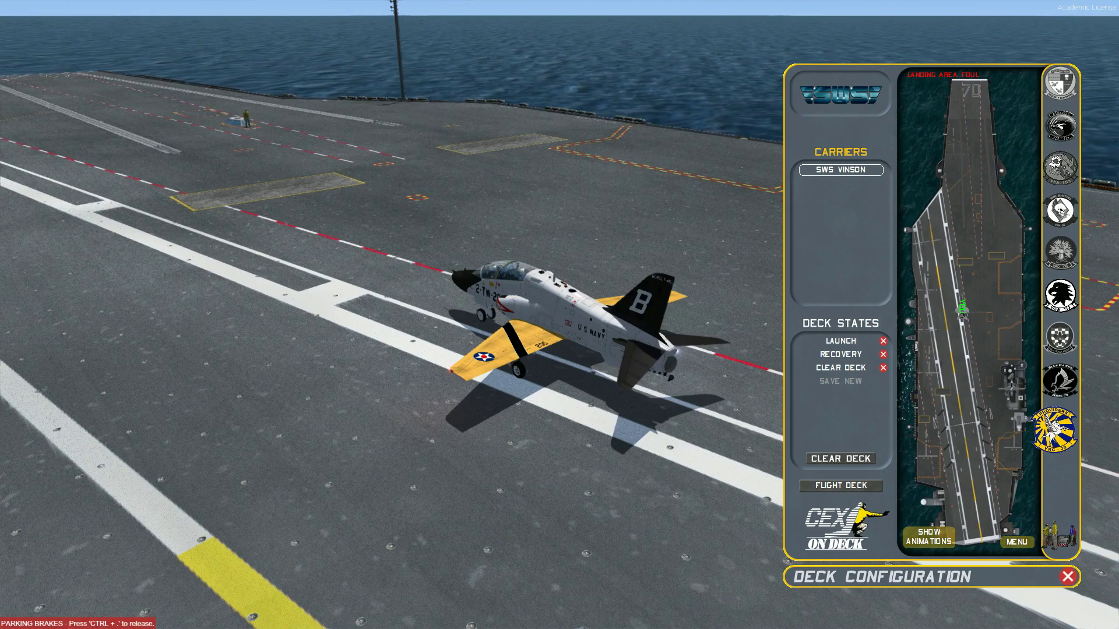
left_click(1054, 430)
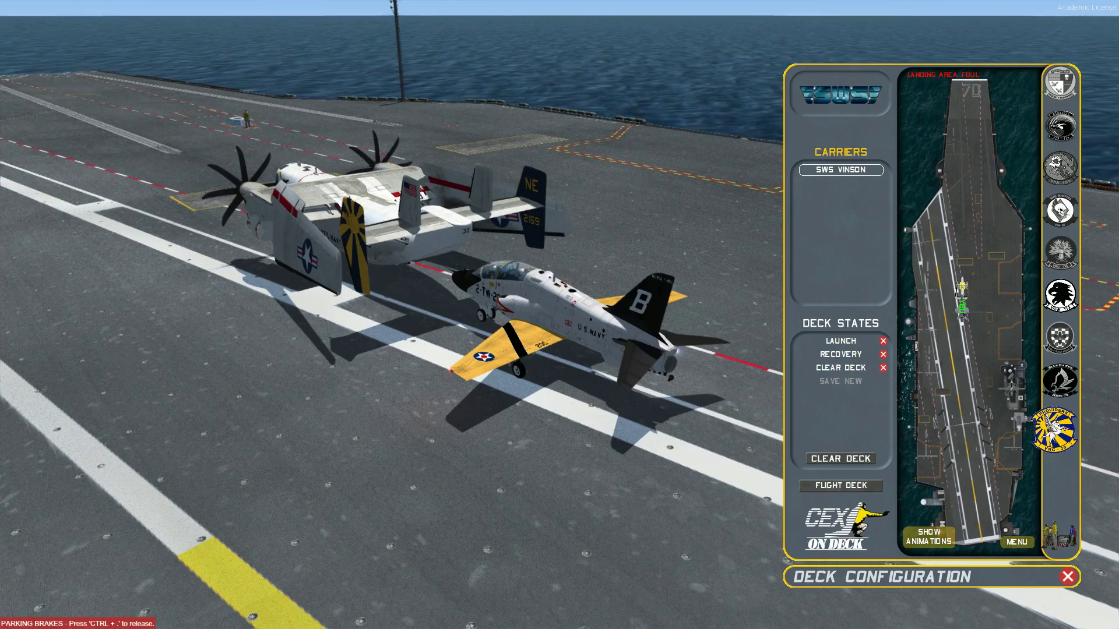
left_click_drag(961, 287, 1007, 281)
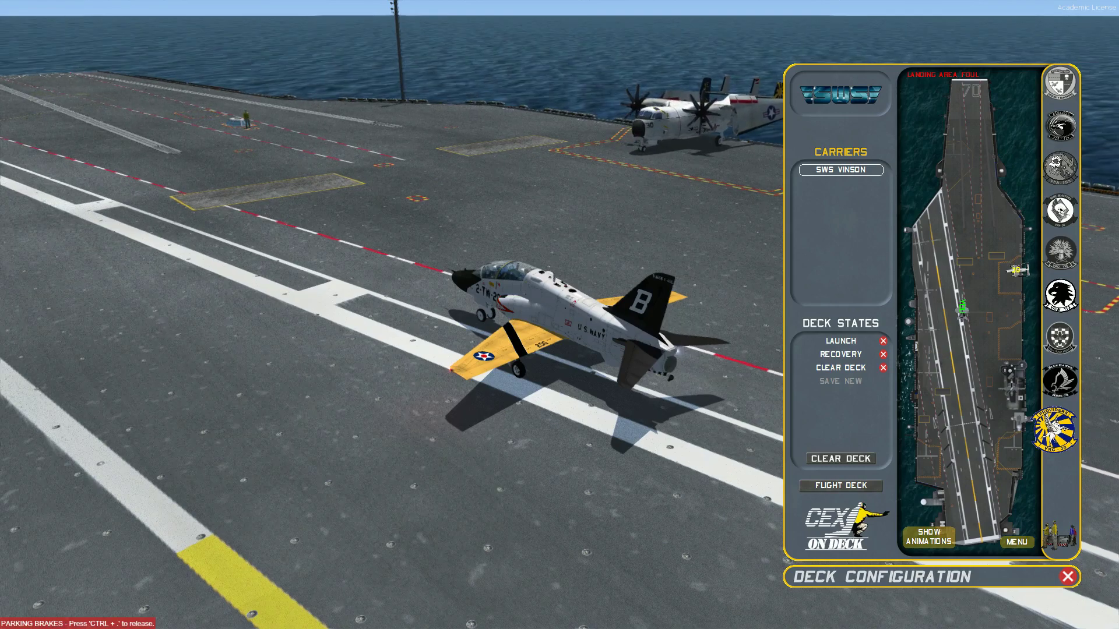
left_click_drag(978, 326, 957, 345)
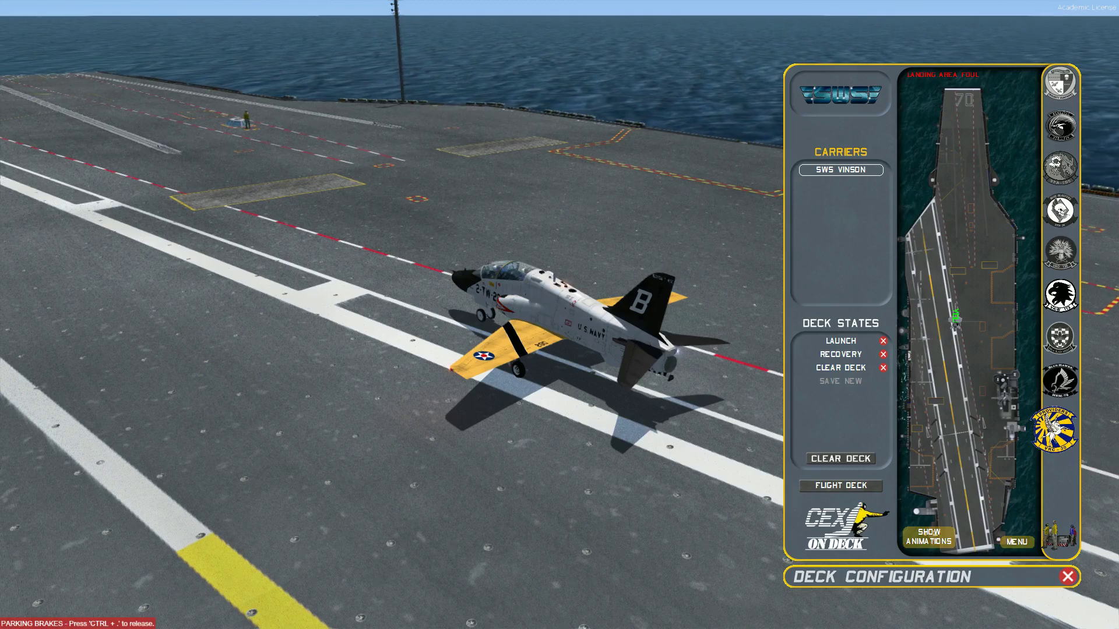
Step: Show the hangar deck, park an aircraft at its forward end, and return to the flight deck view
left_click(841, 486)
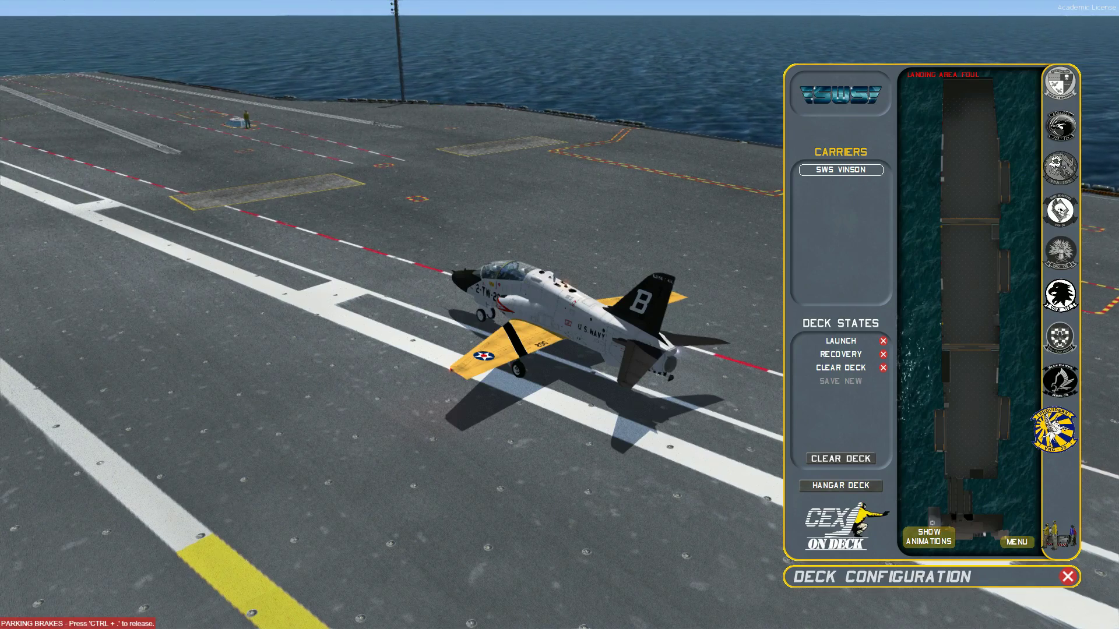
scroll(972, 373, "down", 5)
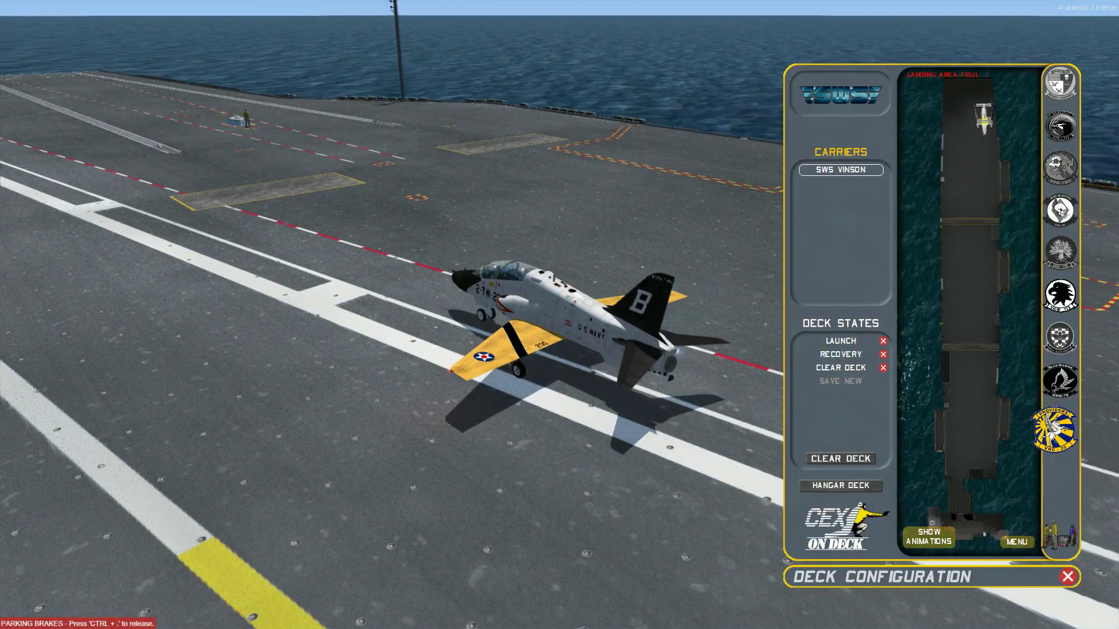
left_click(841, 486)
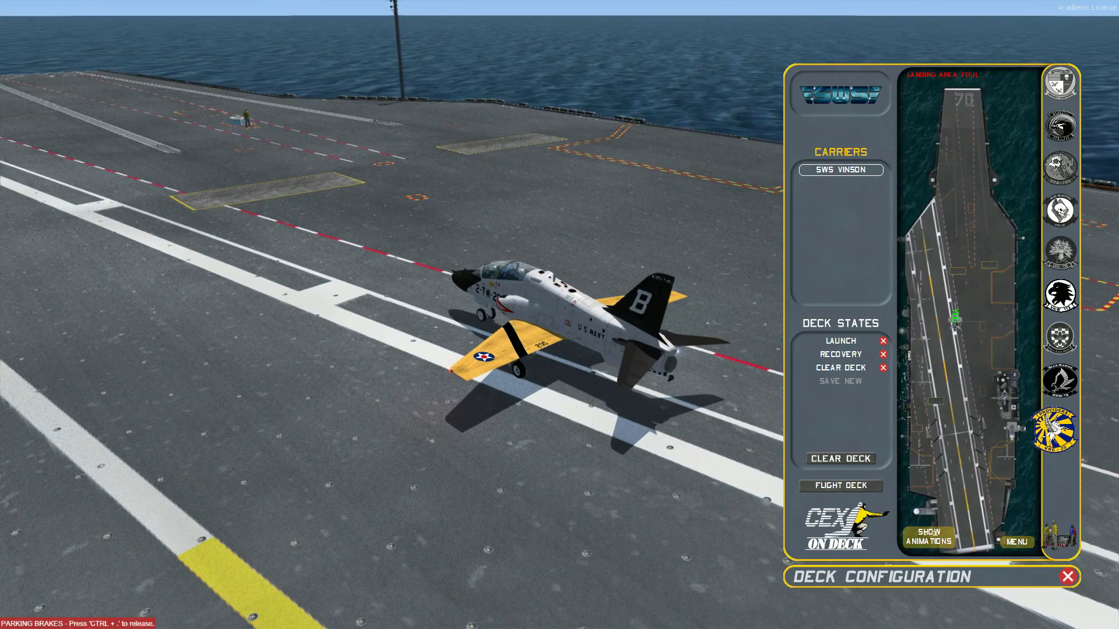
Step: Place the mobile crane on the flight deck at an angle, starboard of the trainer aircraft
left_click(1059, 536)
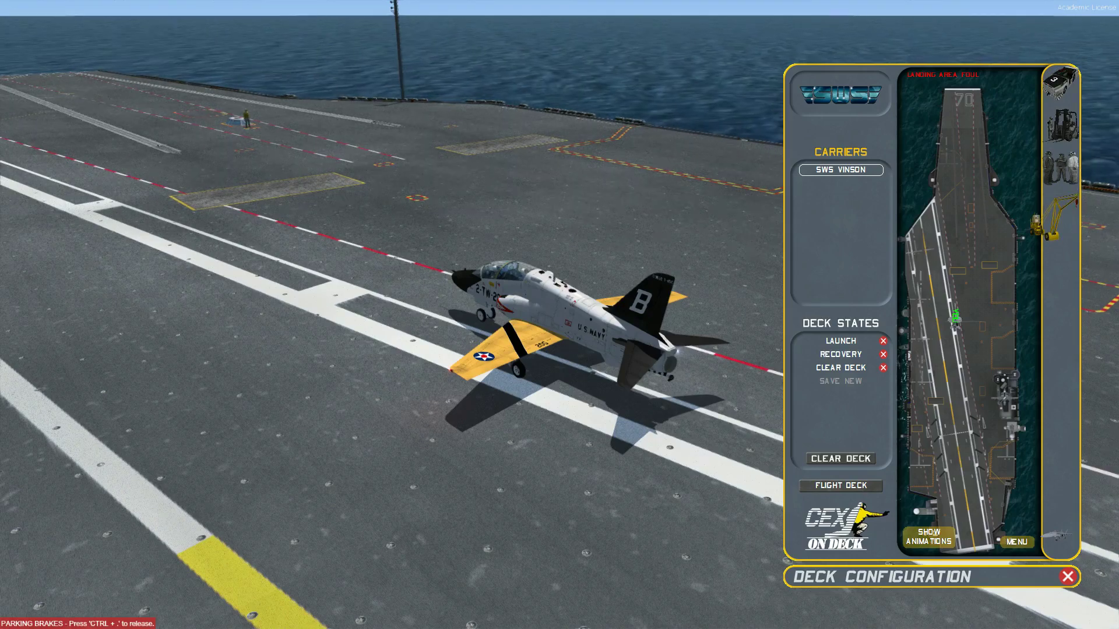
left_click(1054, 219)
left_click_drag(961, 396, 940, 121)
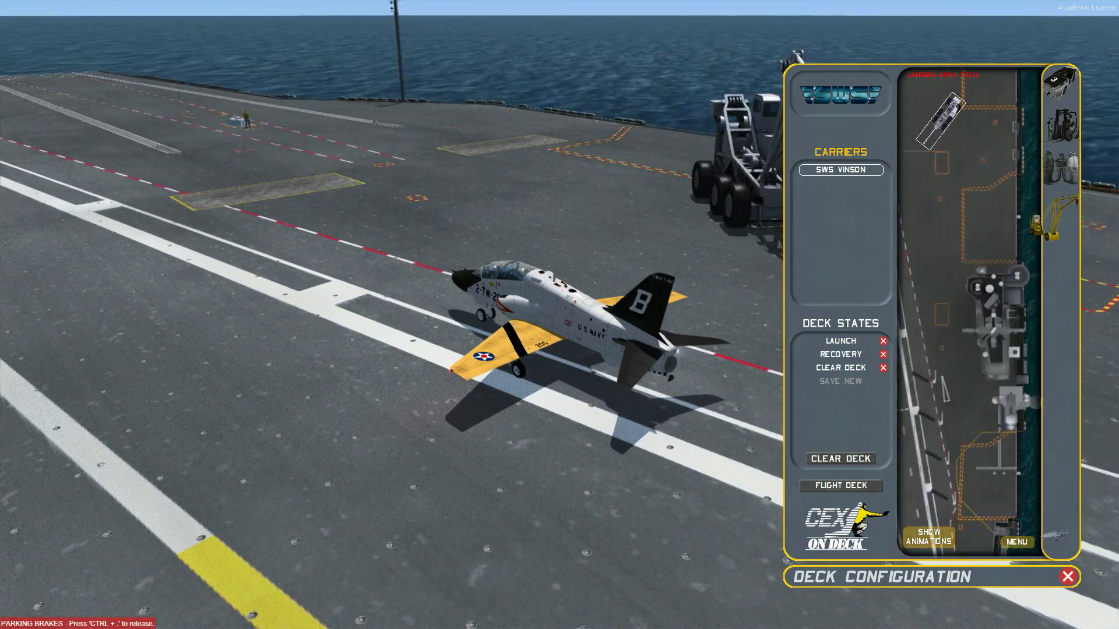
left_click_drag(967, 193, 1018, 292)
Step: Place two tow tractors on the deck between the trainer and the crane, with a deck crew group beside the second one
left_click_drag(1056, 87, 953, 175)
left_click_drag(1055, 87, 977, 205)
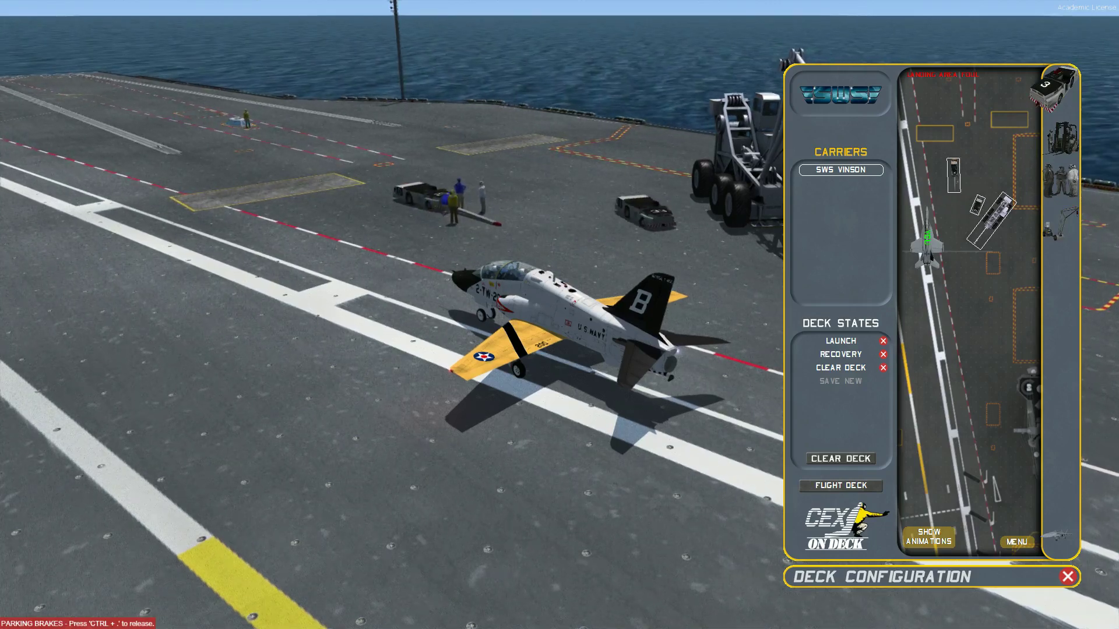
left_click_drag(1057, 180, 963, 211)
scroll(963, 211, "down", 3)
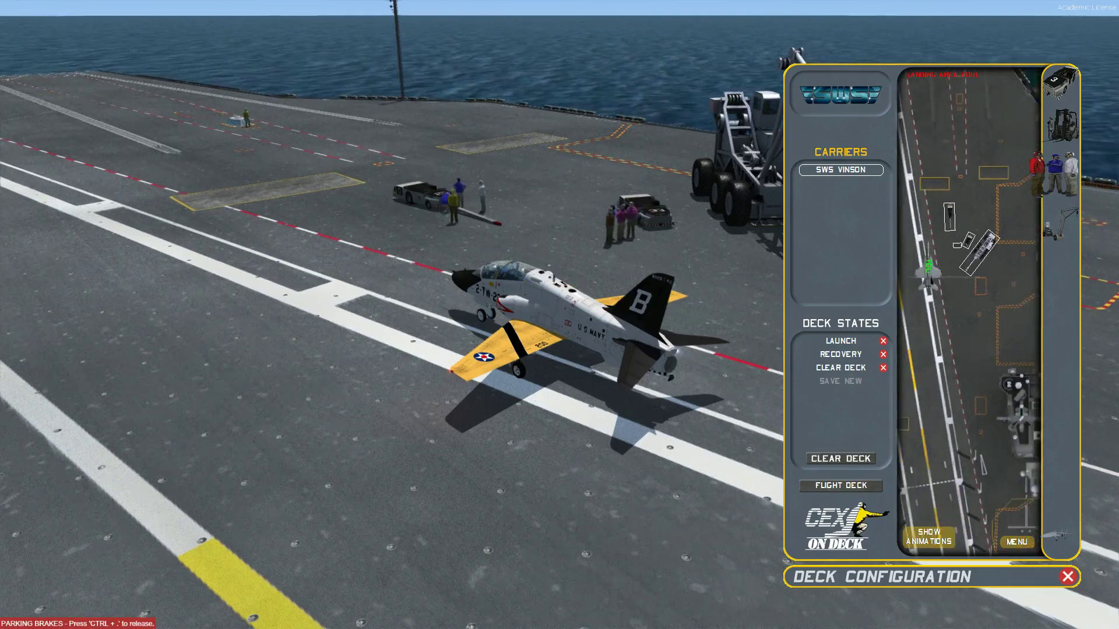
Step: Add an F/A-18 from the first listed squadron between the trainer and the crane, angled with its nose toward the tow tractor
left_click_drag(932, 577, 280, 604)
left_click(404, 563)
left_click_drag(402, 117, 325, 304)
scroll(325, 304, "up", 12)
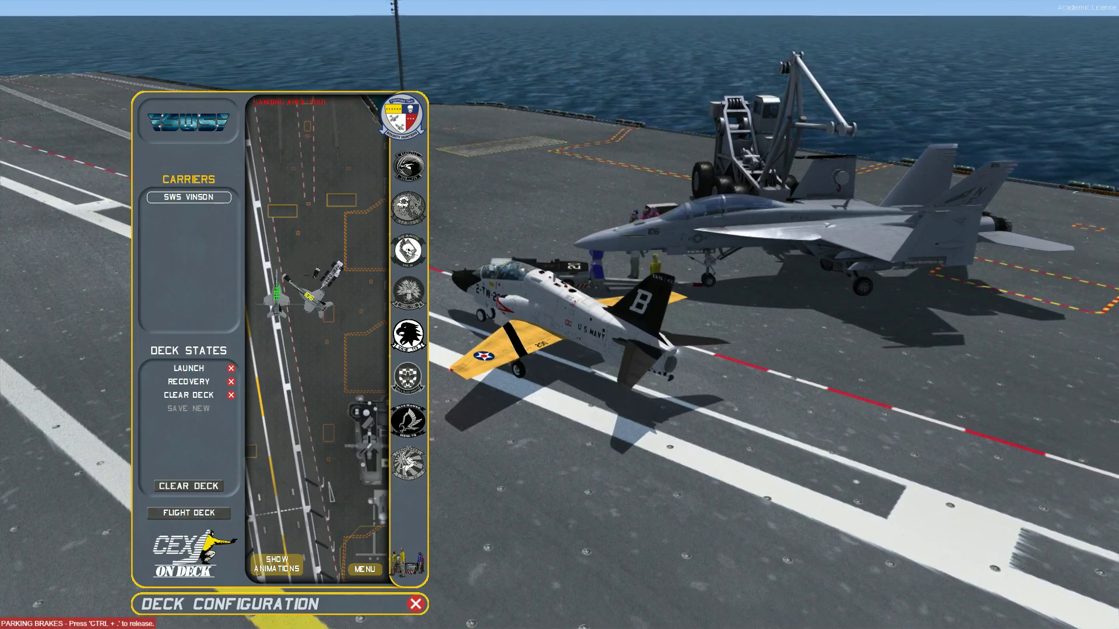
Step: Save the current deck layout as a new deck state named ACCIDENT
left_click(189, 409)
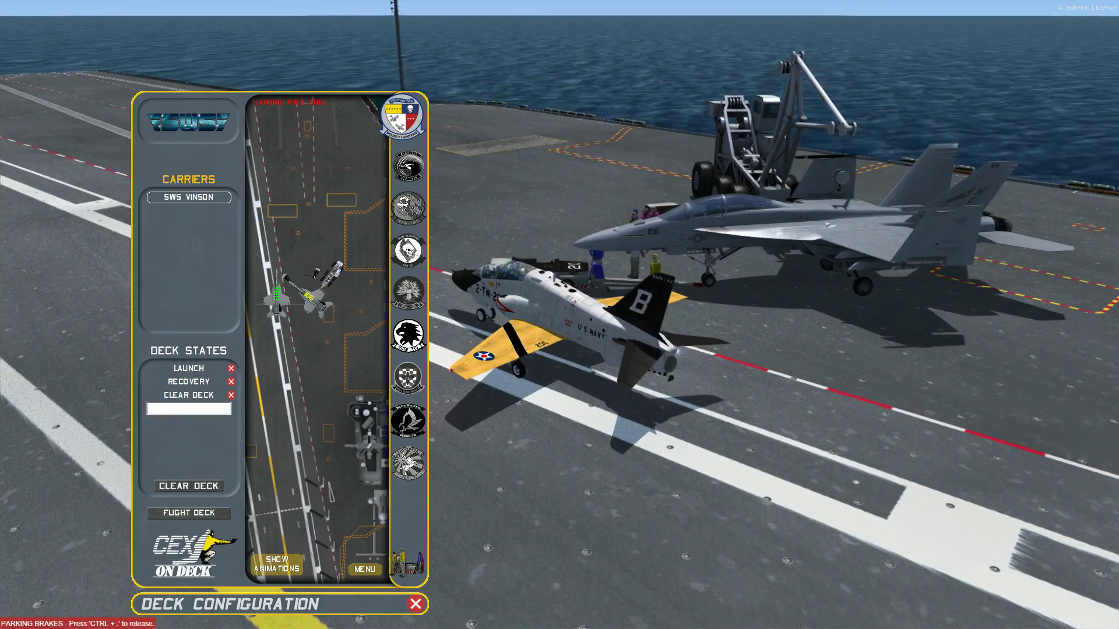
type("ACCIDENT")
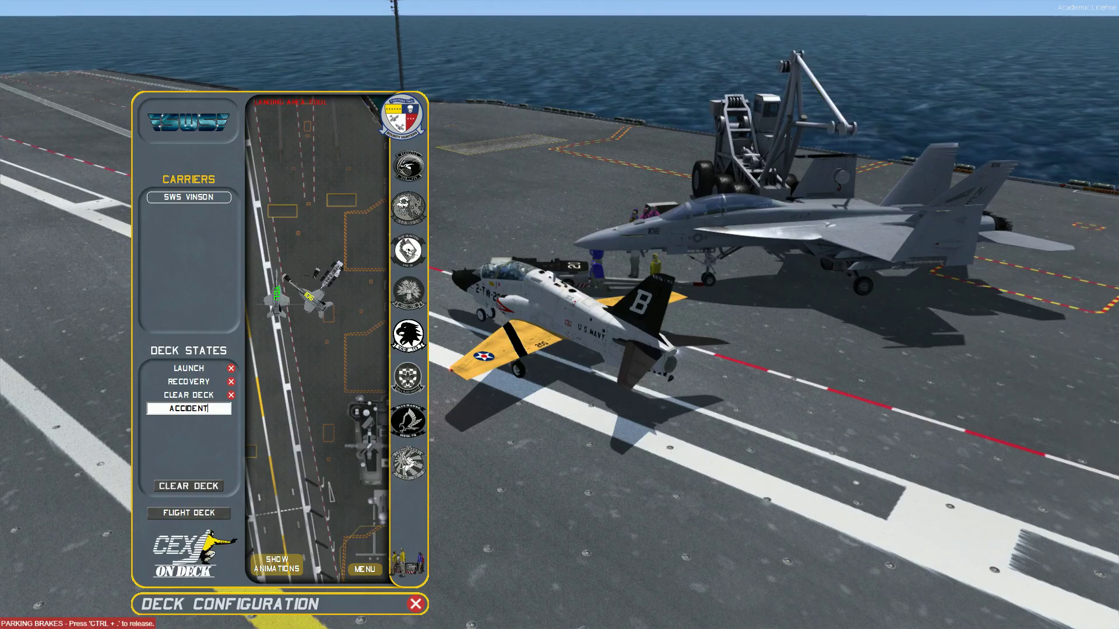
key("Return")
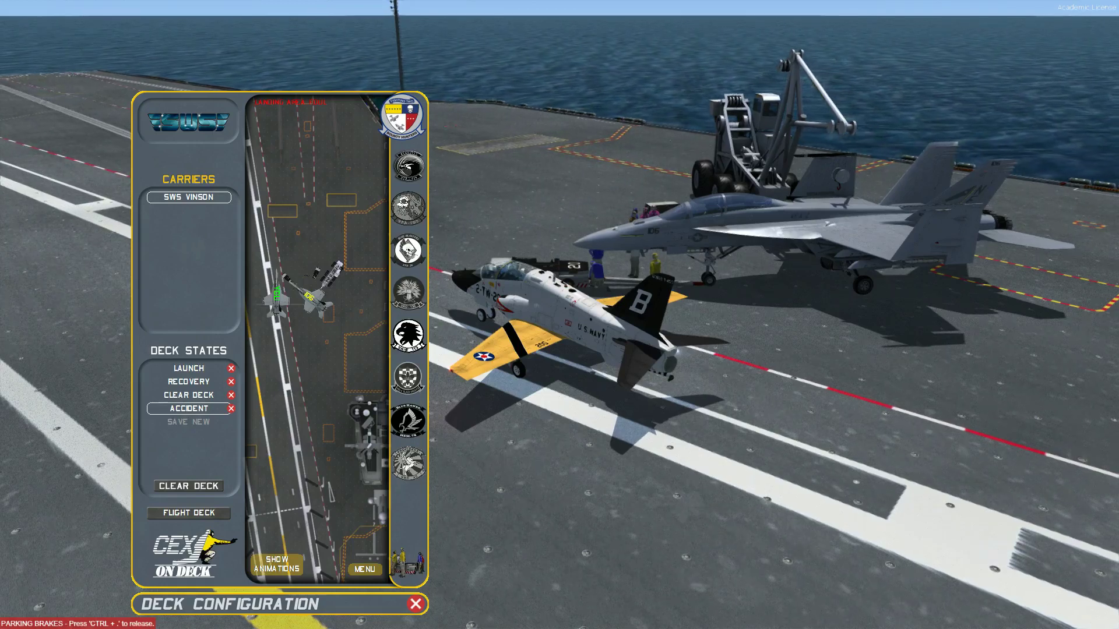
Step: Save the current layout as a new deck state named CHANGED MY MIND and delete that state
left_click(188, 421)
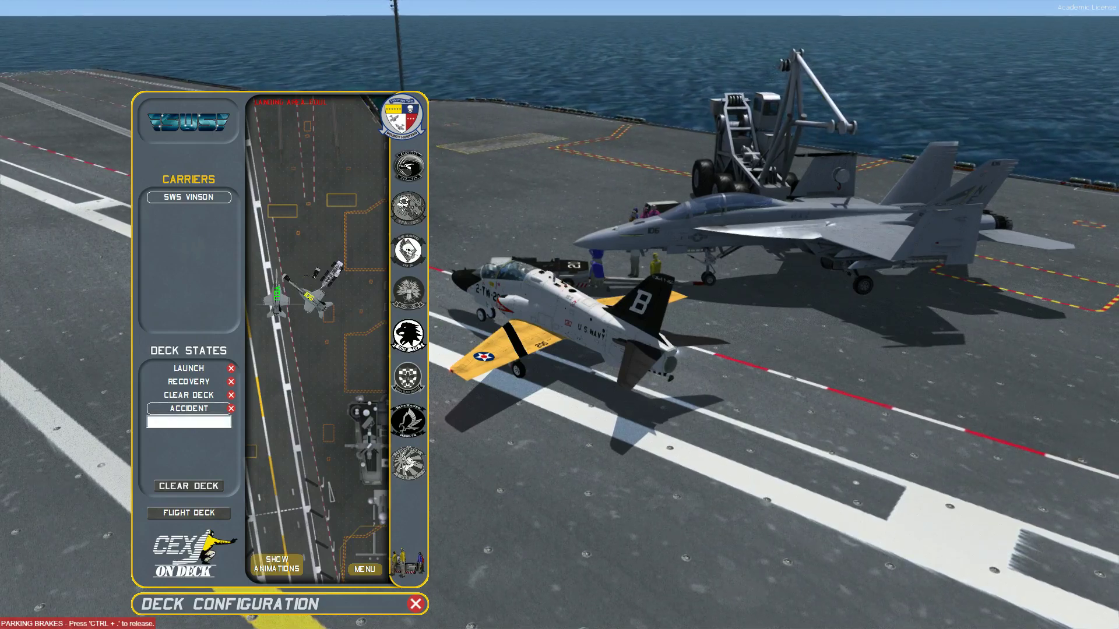
type("CHANGED MY MIND")
key("Return")
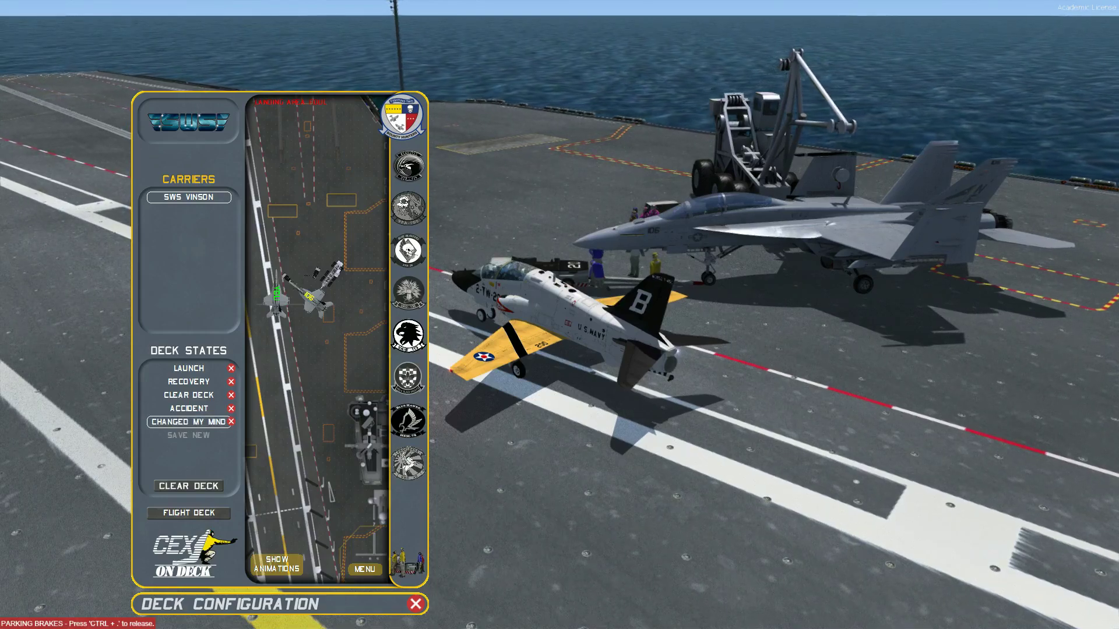
left_click(231, 422)
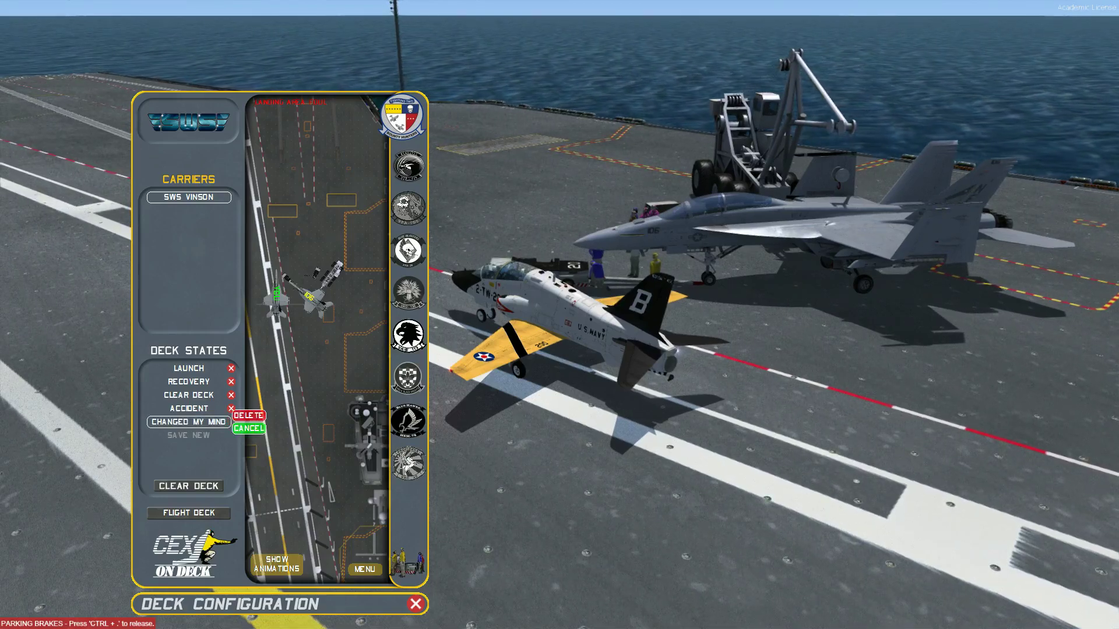
left_click(248, 415)
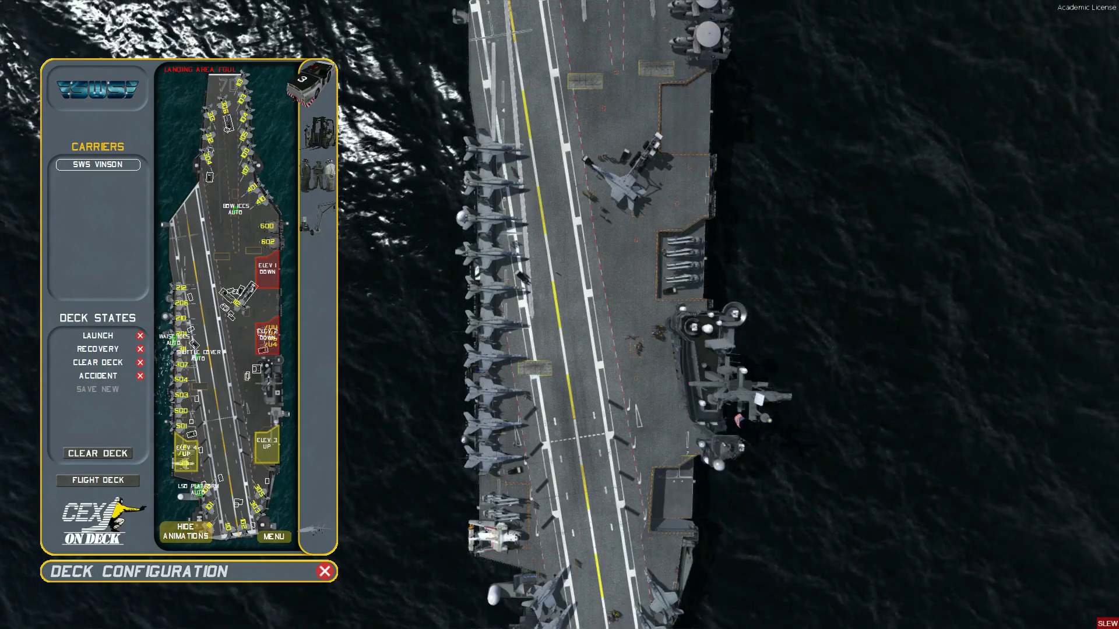
Step: Show the hangar deck on the deck map, operate the aft fire doors and hide the animation controls
left_click(98, 481)
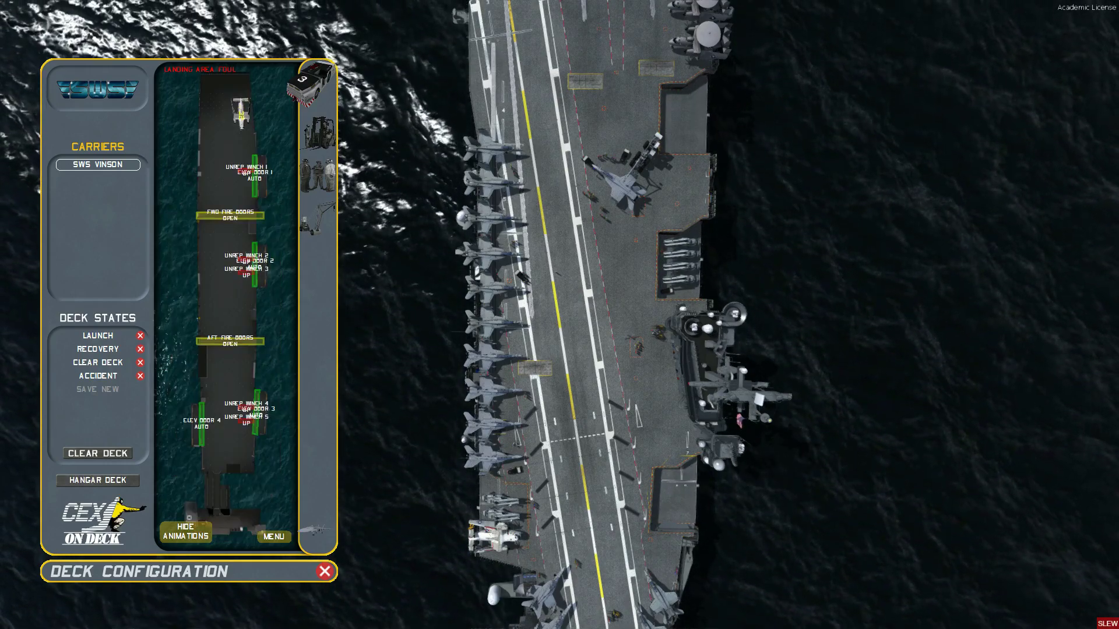
scroll(233, 443, "up", 2)
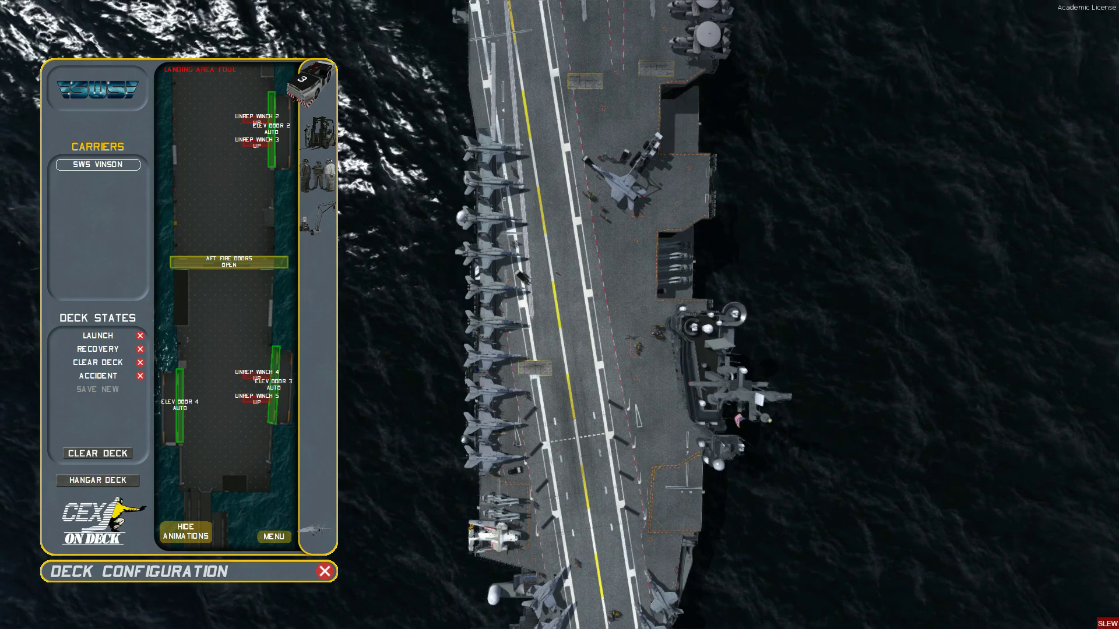
left_click(229, 262)
left_click_drag(227, 216, 220, 326)
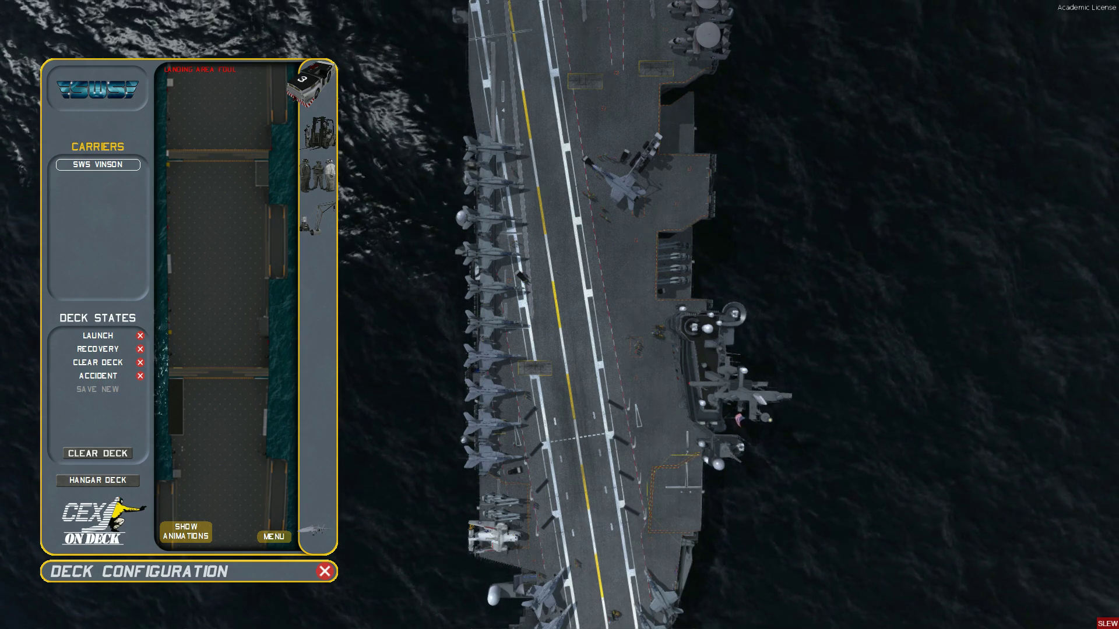
Step: Set the carrier's Flight Ops mode to AUTO
left_click(273, 536)
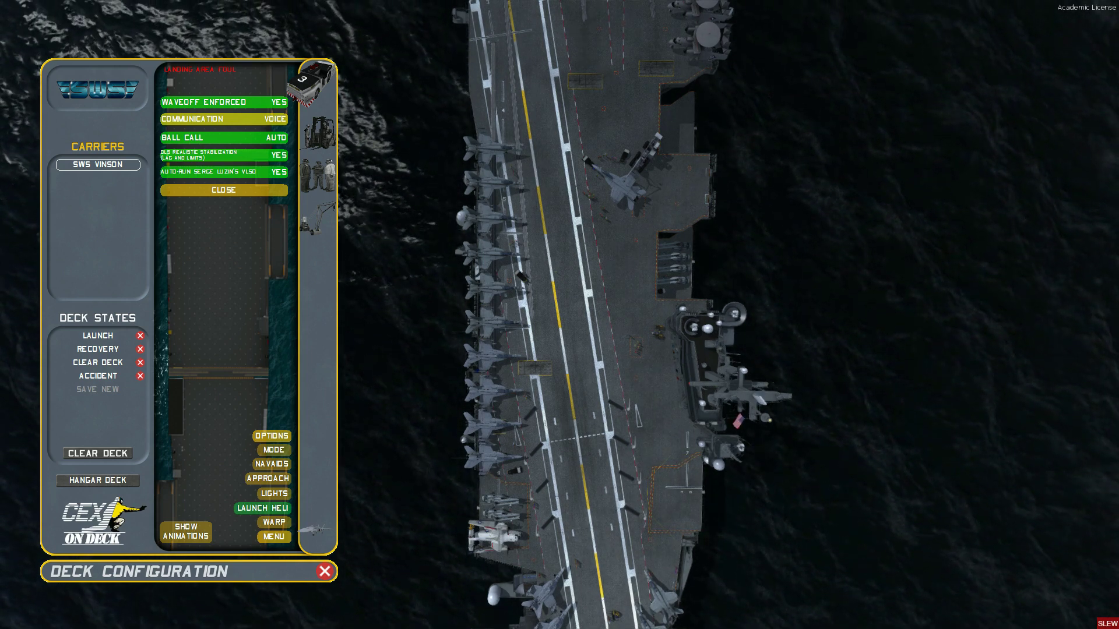
left_click(274, 450)
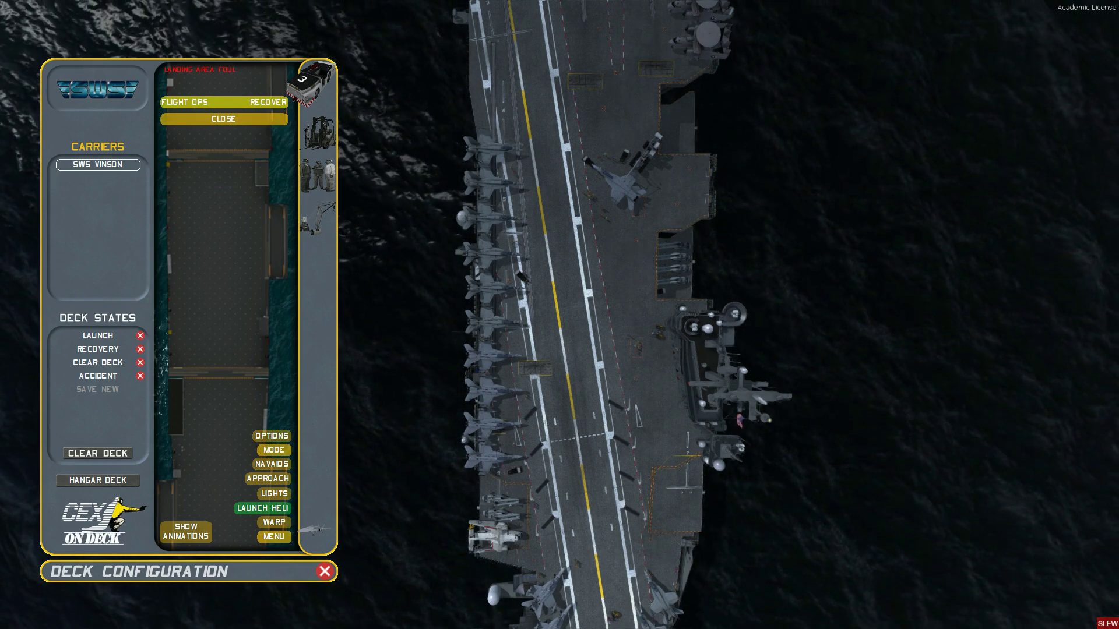
left_click(224, 103)
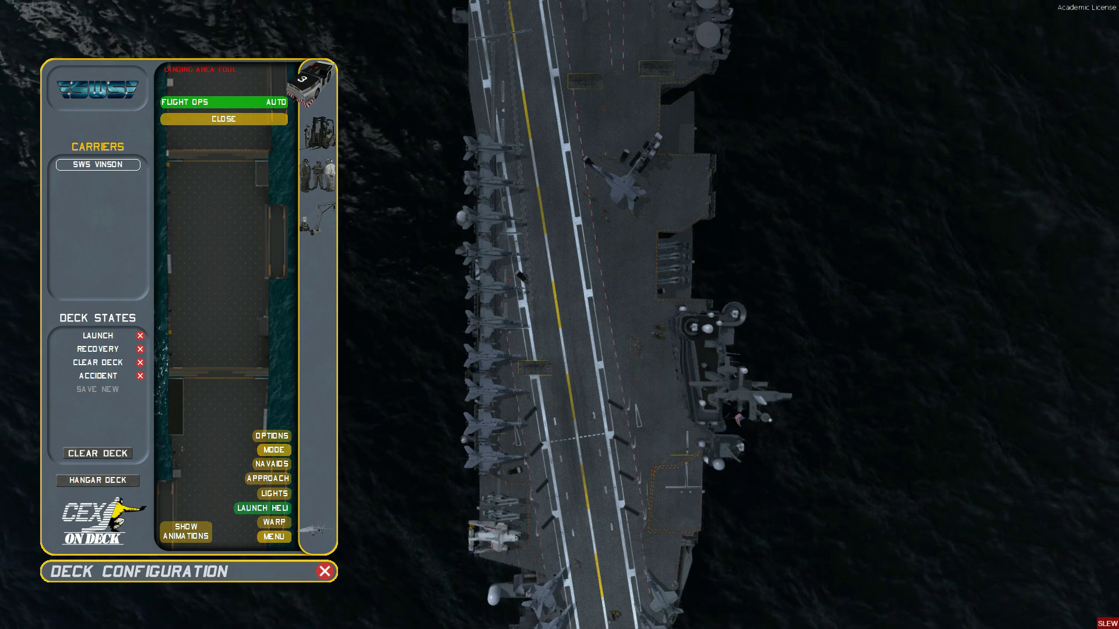
left_click(224, 119)
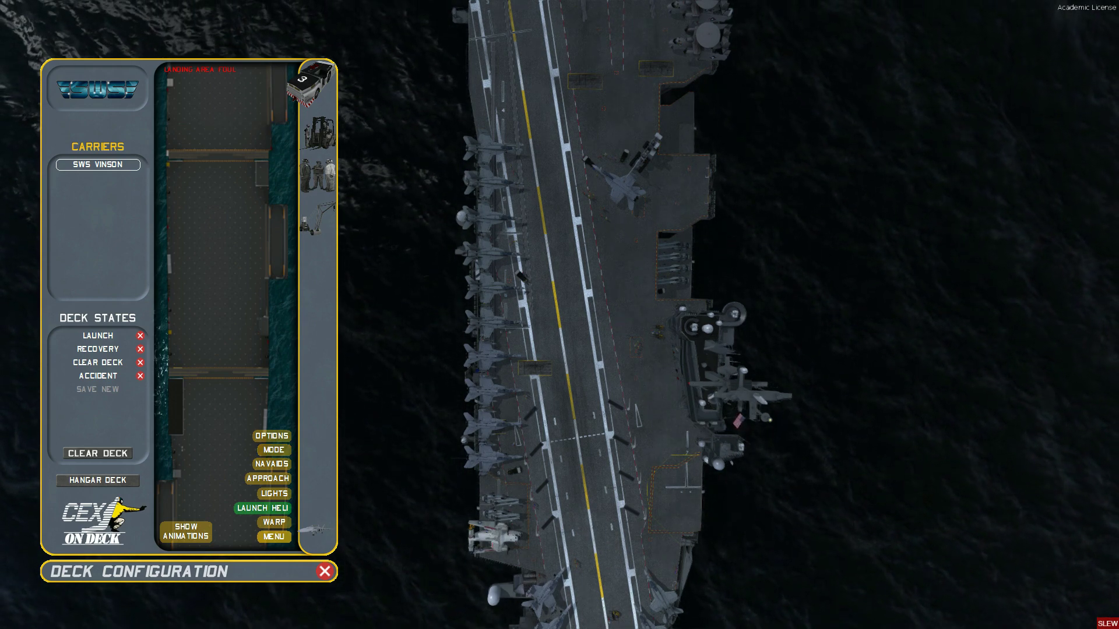
Step: Try higher TACAN channels in the carrier's navaids and return the channel to 90X
left_click(272, 464)
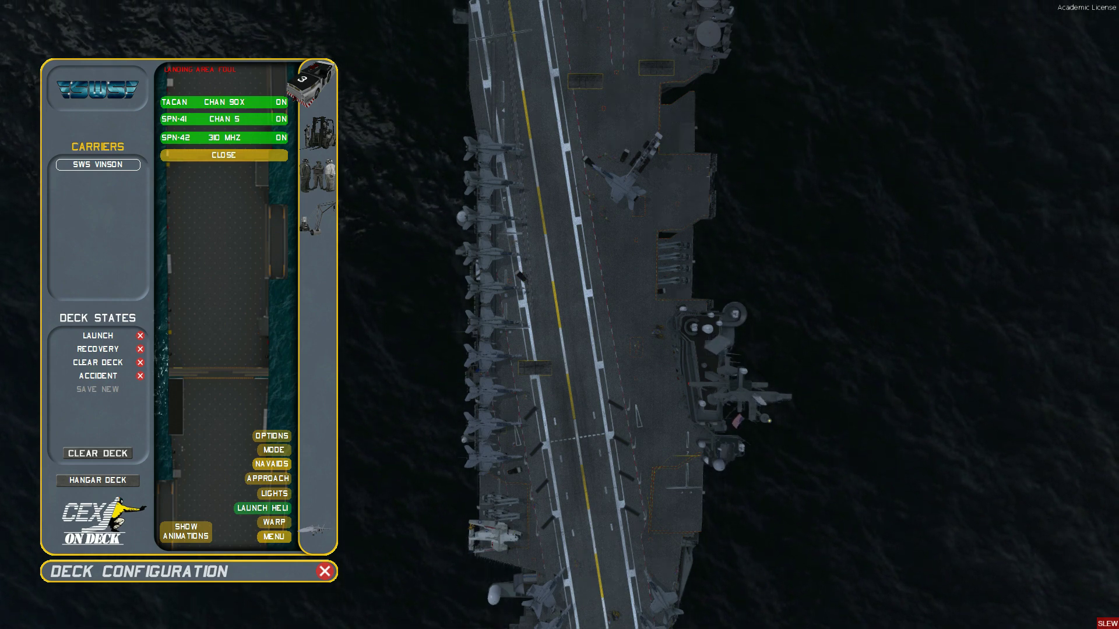
left_click(241, 102)
left_click(240, 102)
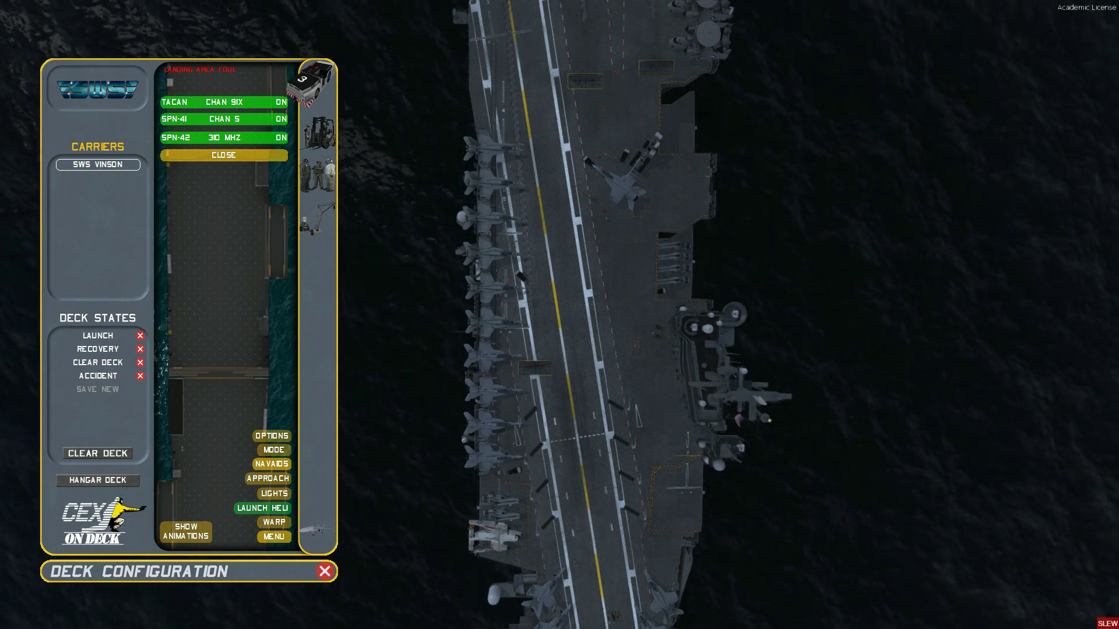
left_click(239, 102)
left_click(211, 101)
left_click(211, 102)
left_click(211, 102)
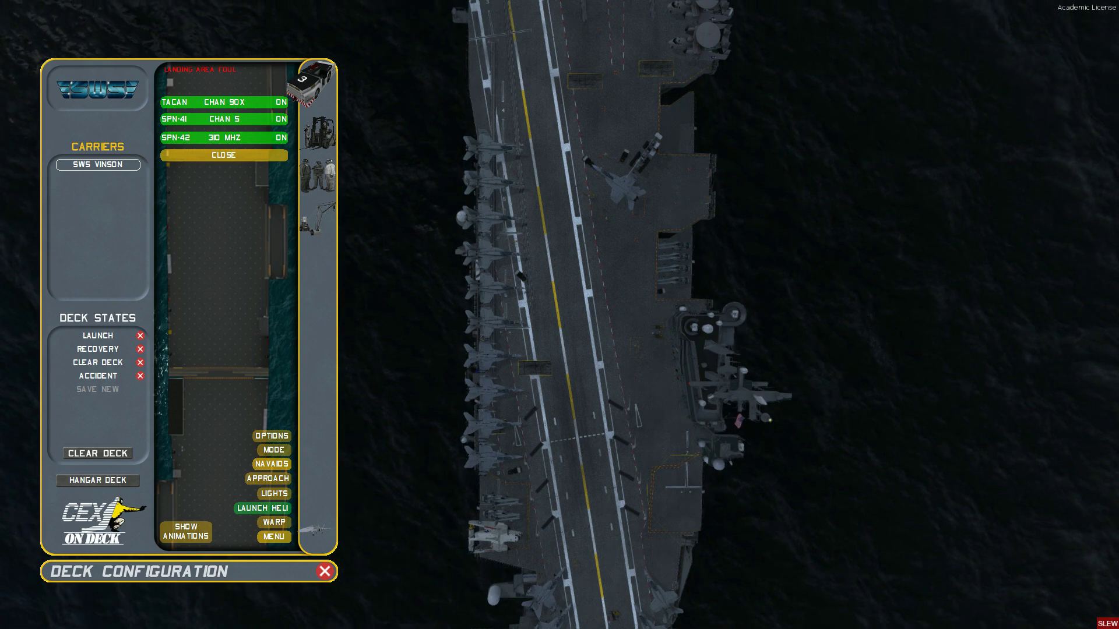
left_click(223, 156)
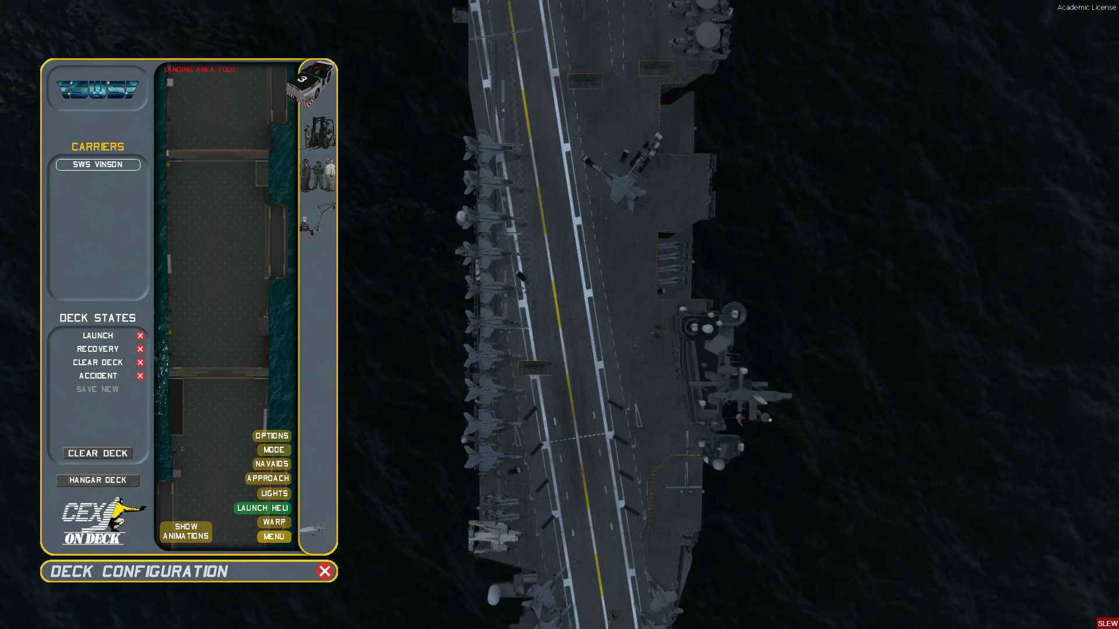
Step: Try MOVLAS stations 1, 2 and 3 as the carrier's approach aid and select IFLOLS
left_click(268, 479)
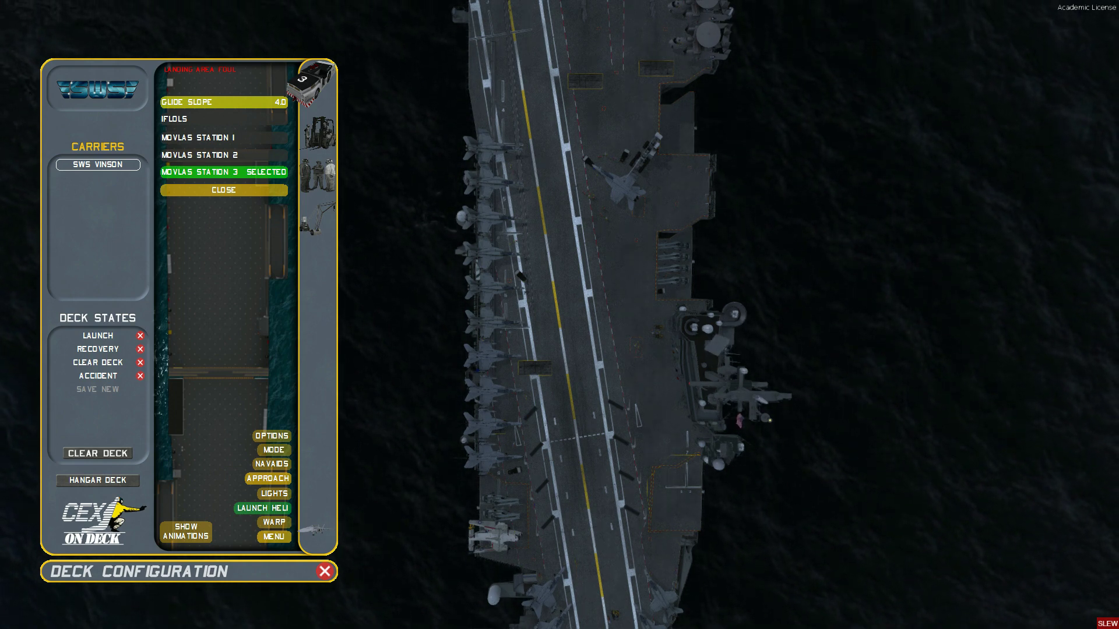
left_click(224, 120)
left_click(224, 138)
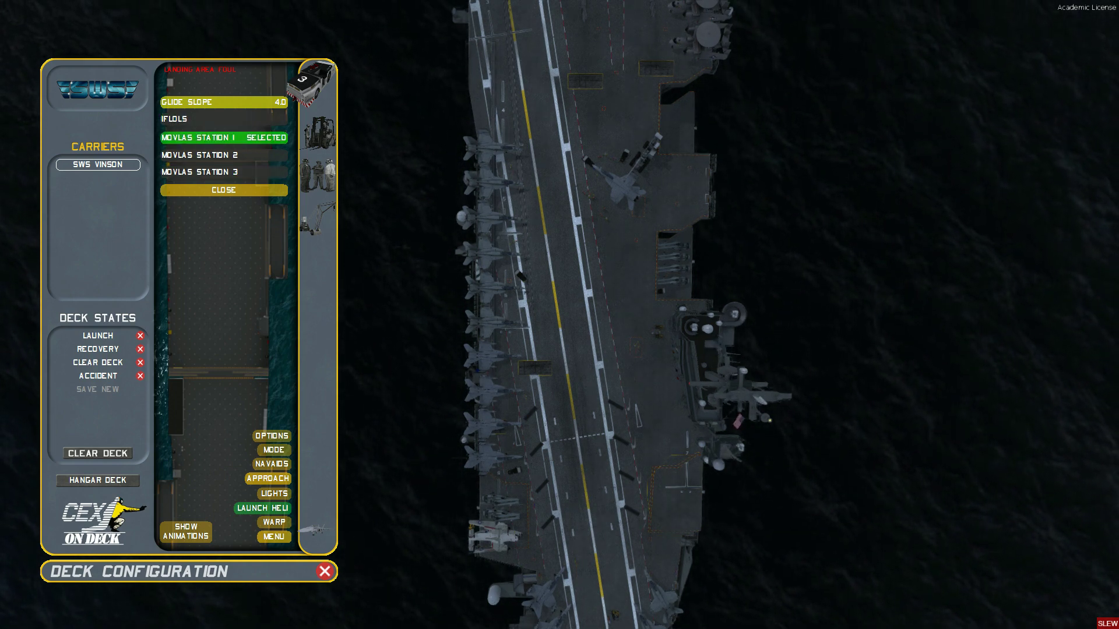
left_click(224, 155)
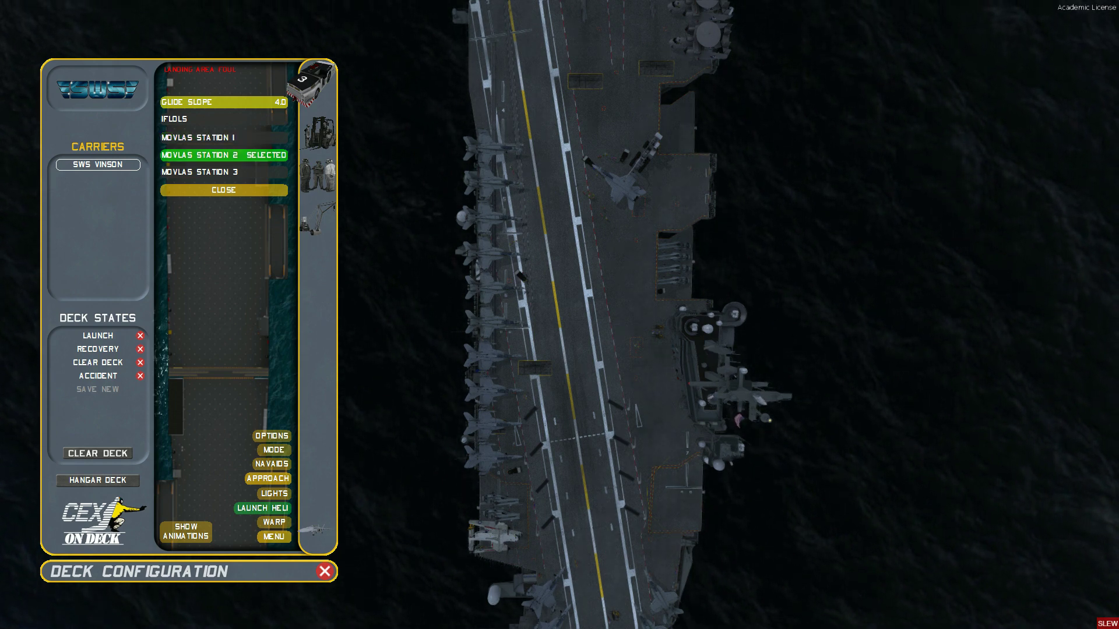
left_click(224, 173)
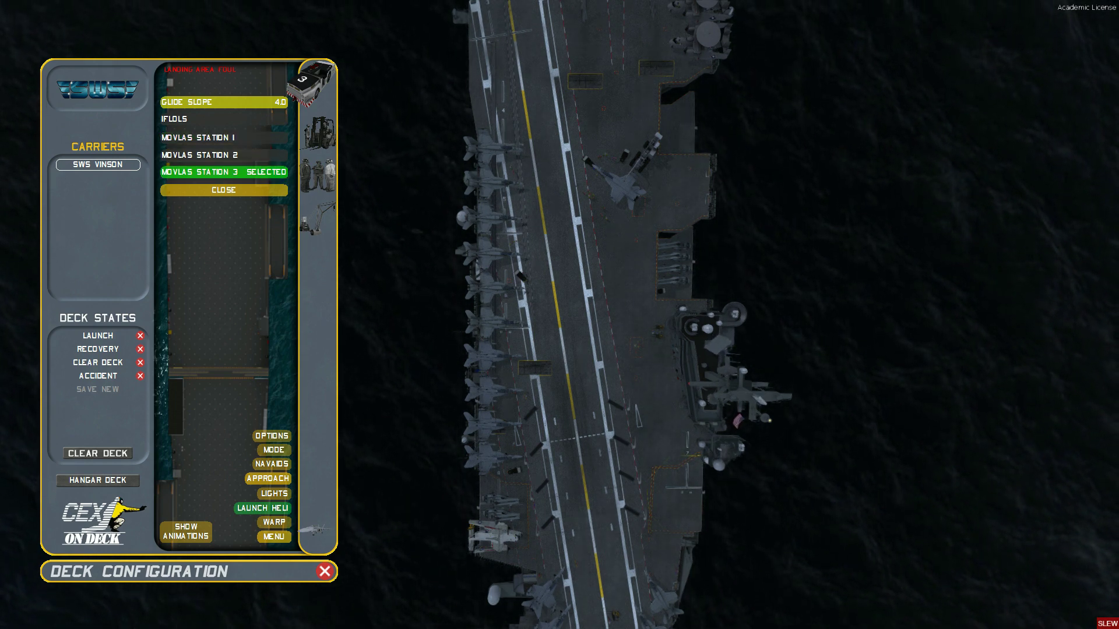
left_click(224, 138)
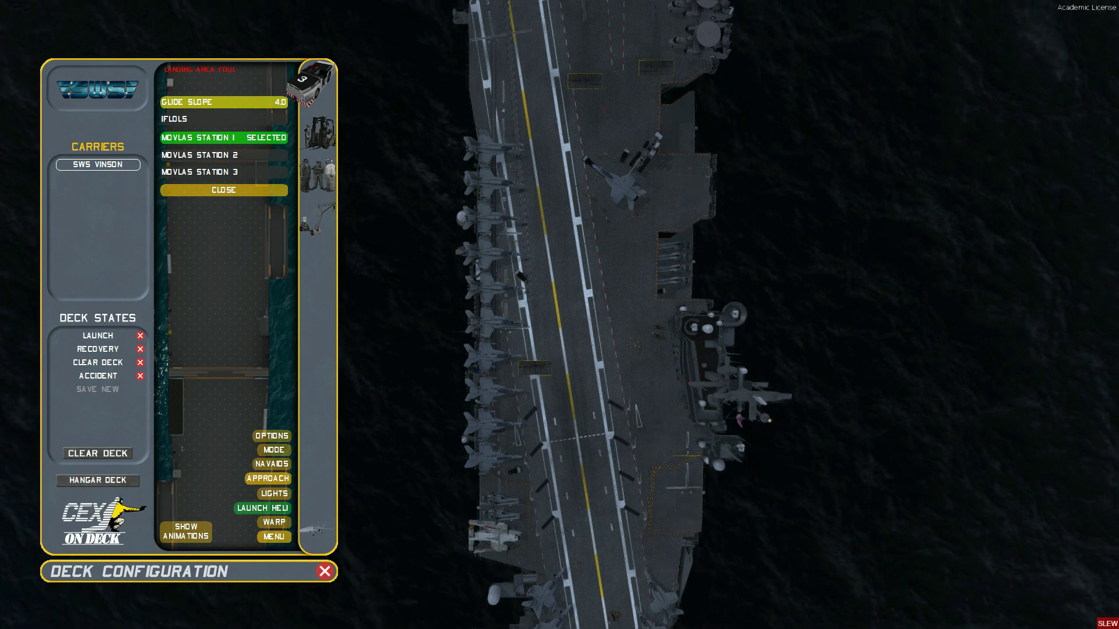
left_click(224, 119)
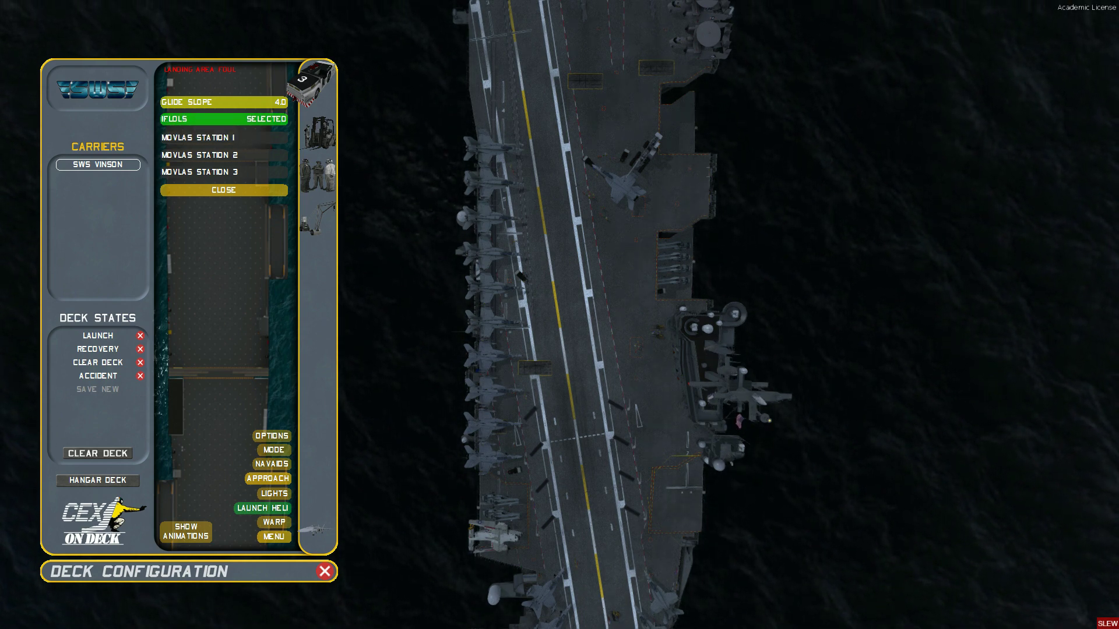
Step: Cycle the approach glide slope through its values and set it to AUTO (4.0)
left_click(224, 103)
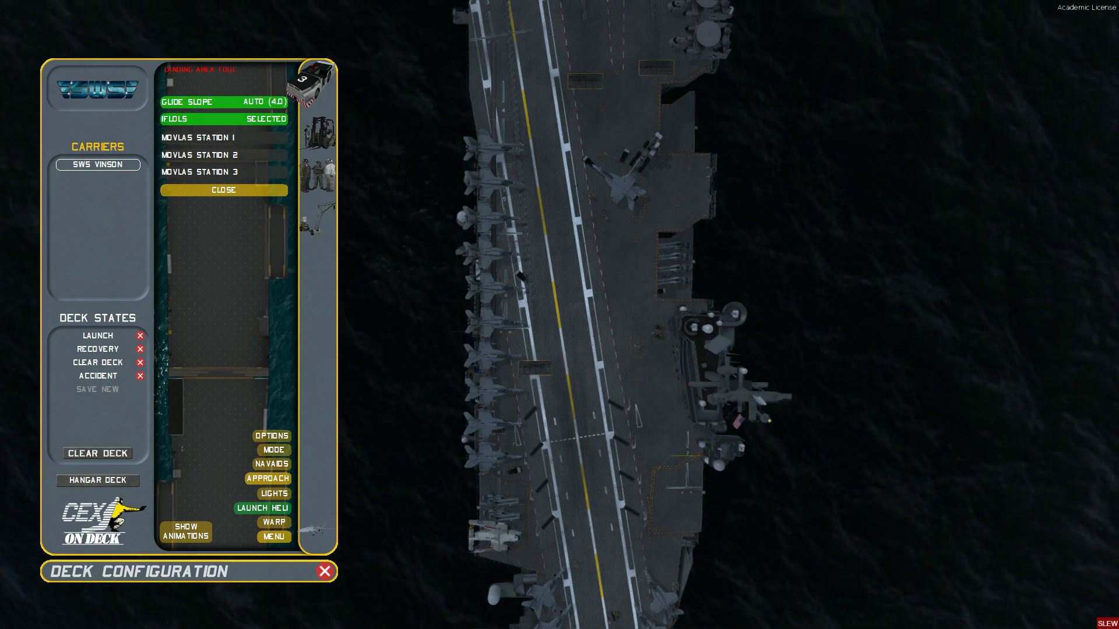
left_click(223, 102)
left_click(224, 103)
left_click(224, 102)
left_click(224, 102)
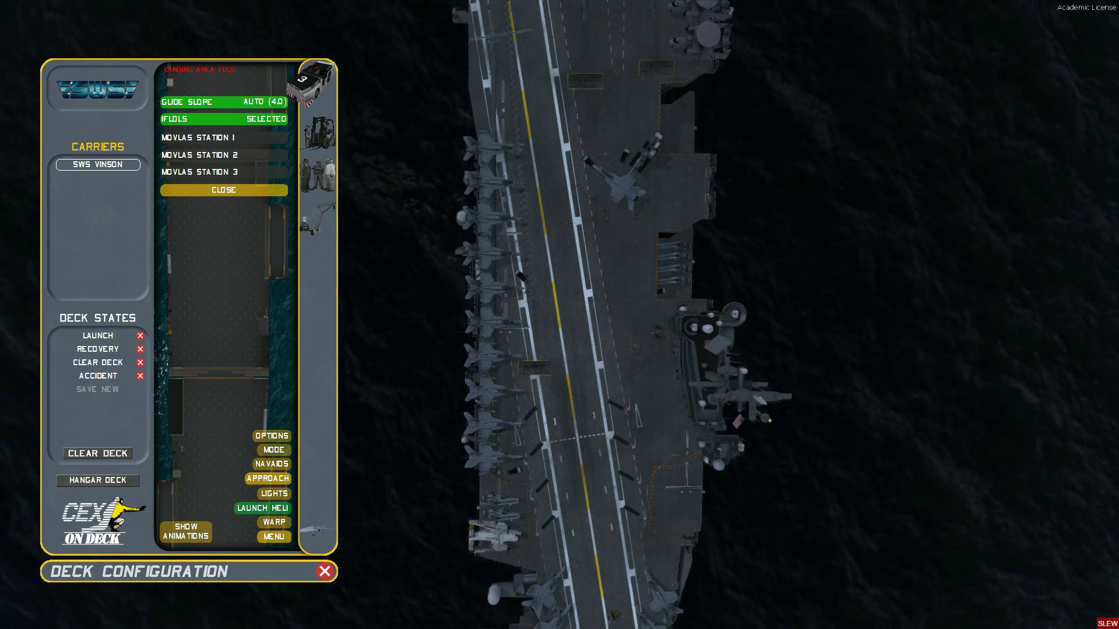
left_click(223, 190)
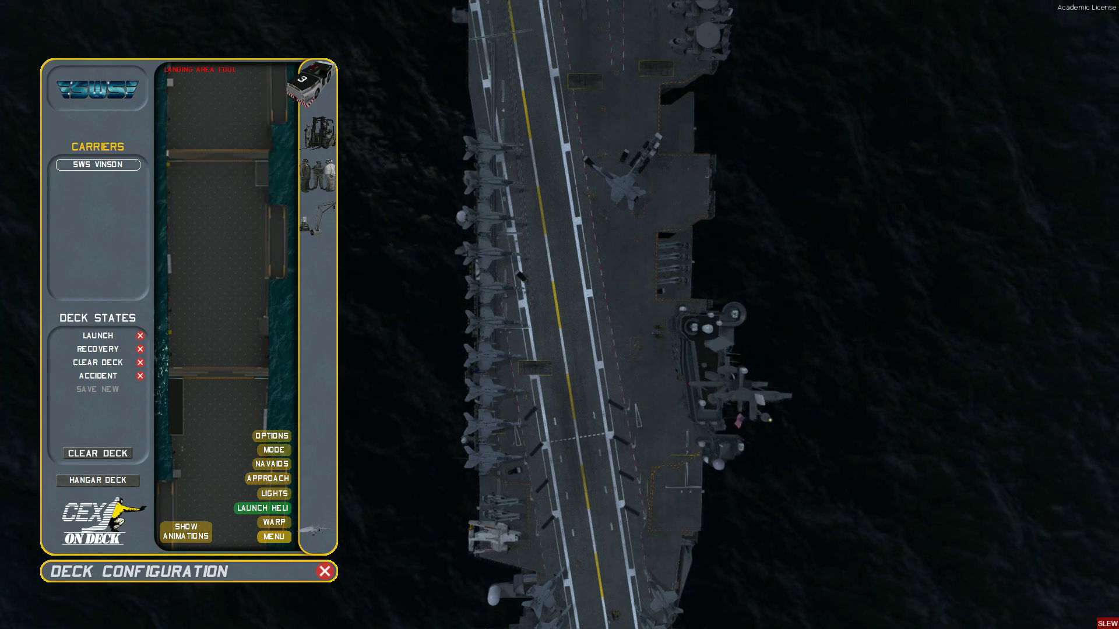
Step: Override the landing area and deck edge lights to ON and cycle the safe parking light setting
left_click(274, 494)
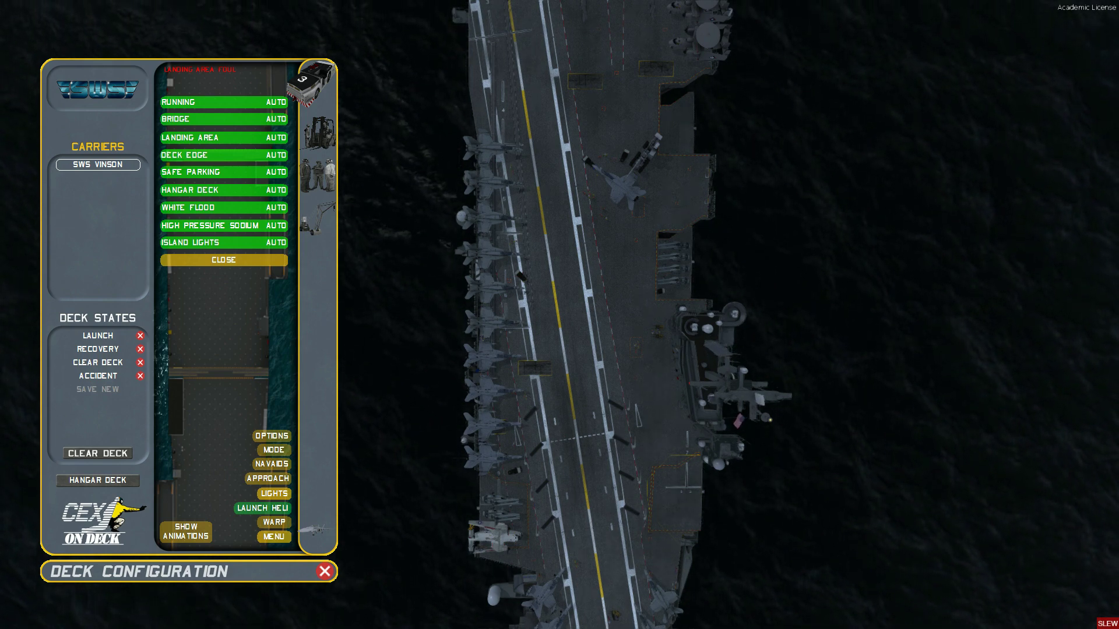
left_click(224, 138)
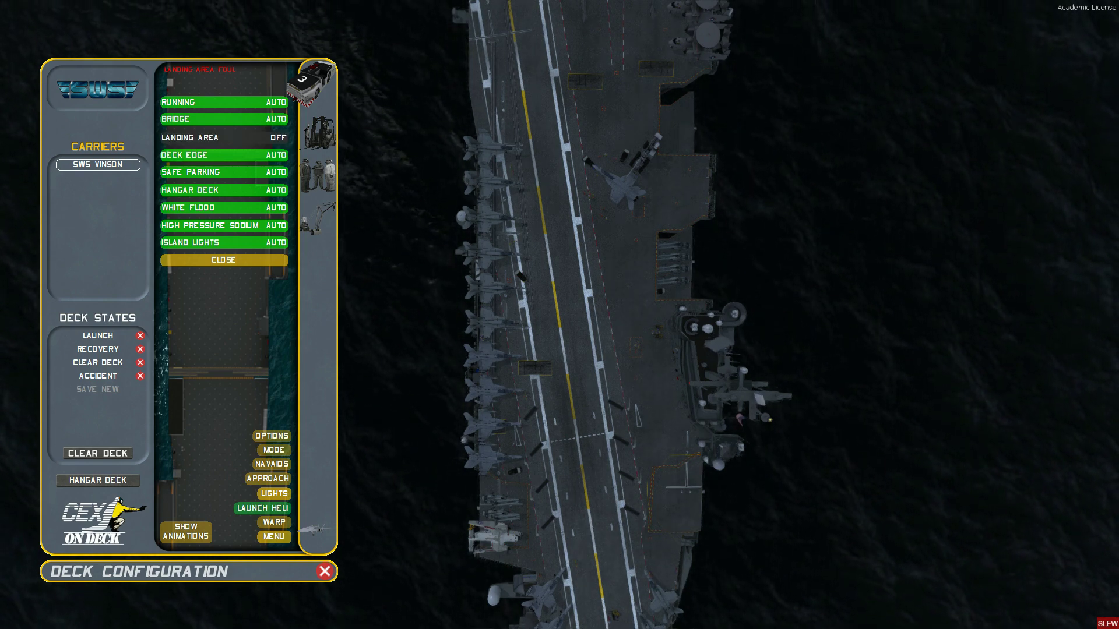
left_click(224, 138)
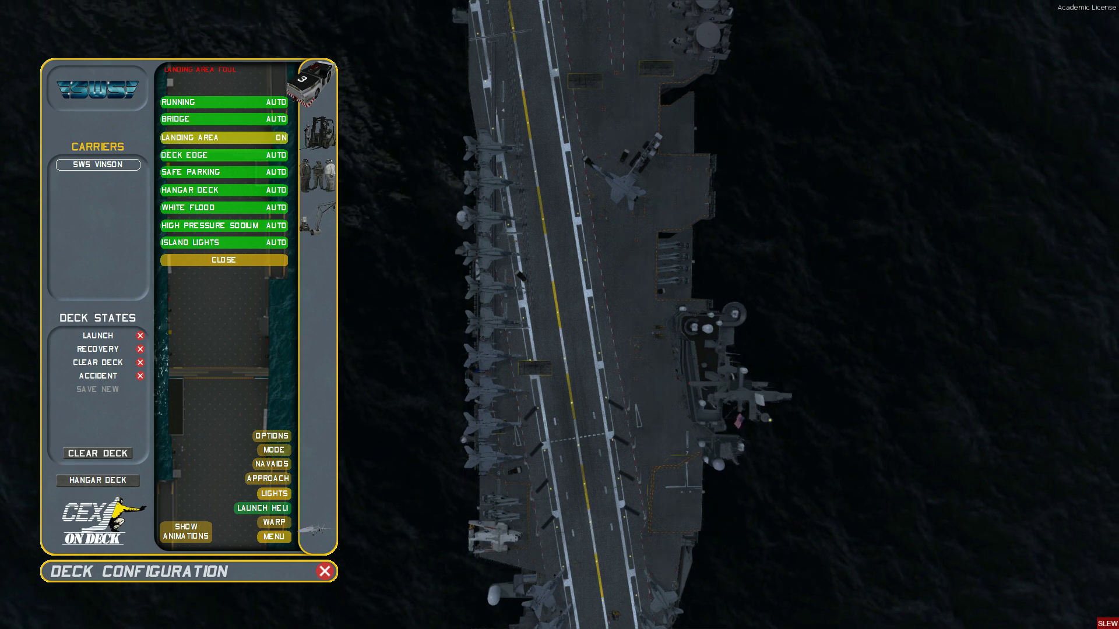
left_click(224, 155)
left_click(224, 155)
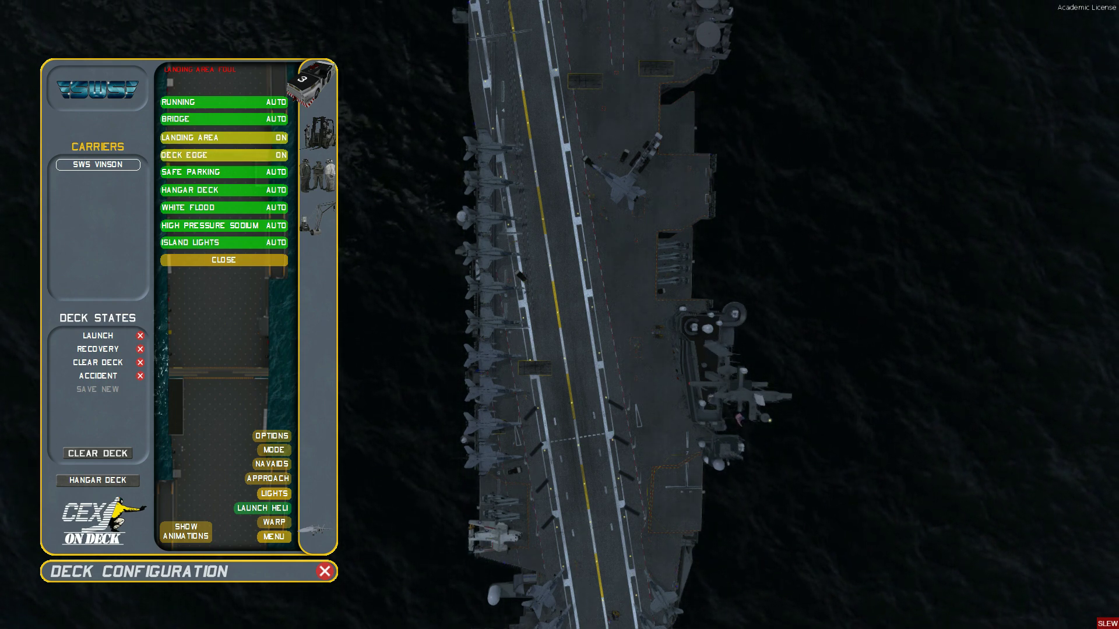
left_click(223, 172)
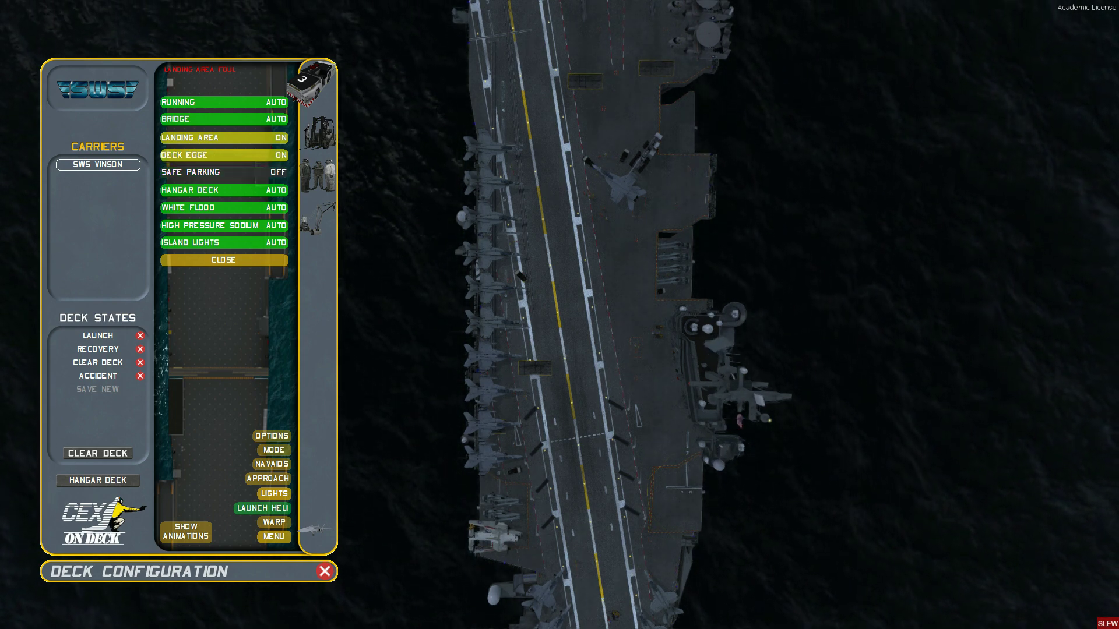
left_click(224, 172)
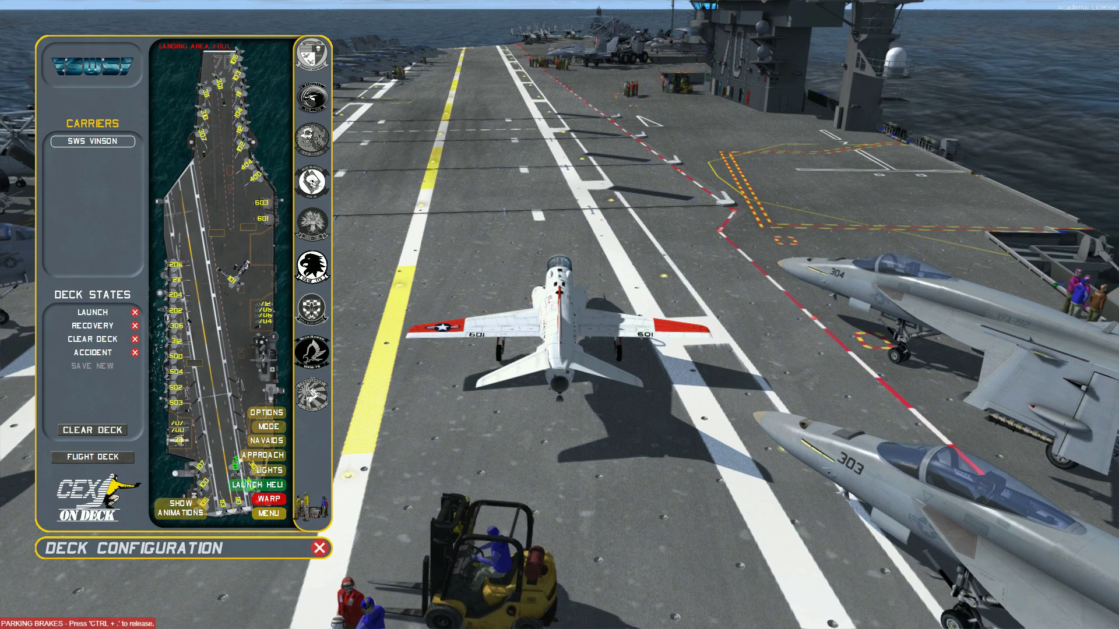
Step: Warp the trainer aircraft to the flight deck near the aft end of the bow catapults and close the deck configuration
left_click(209, 206)
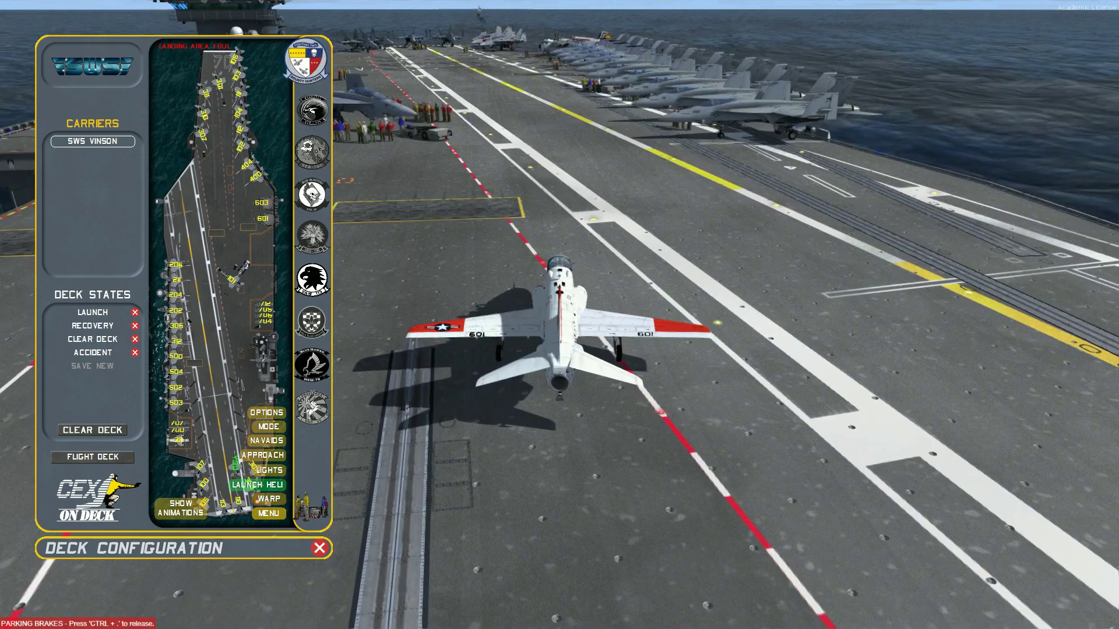
left_click(319, 548)
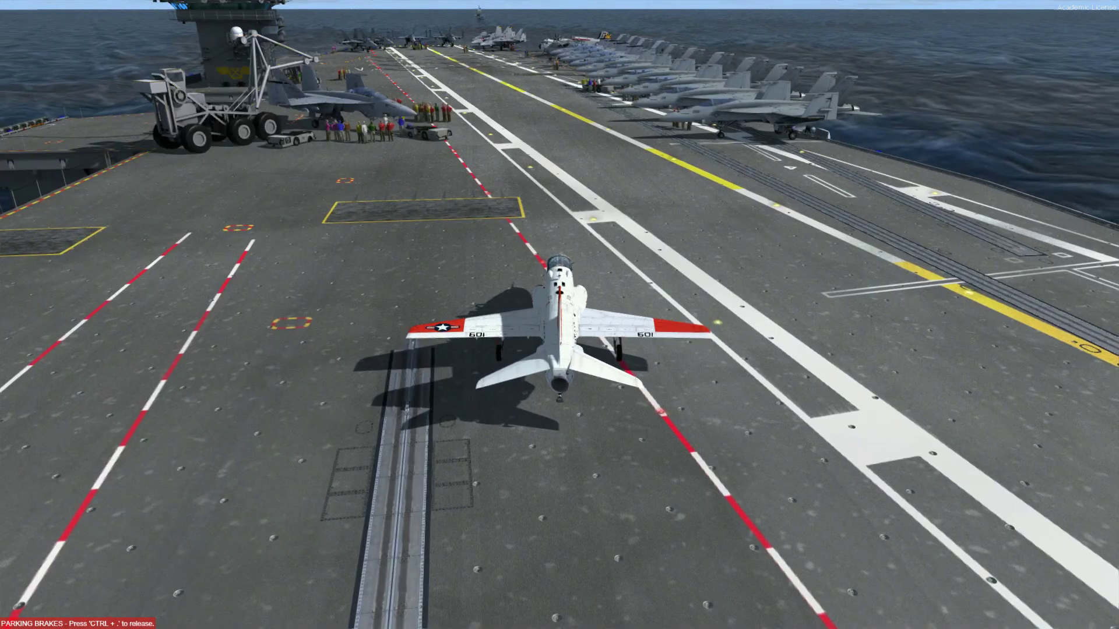